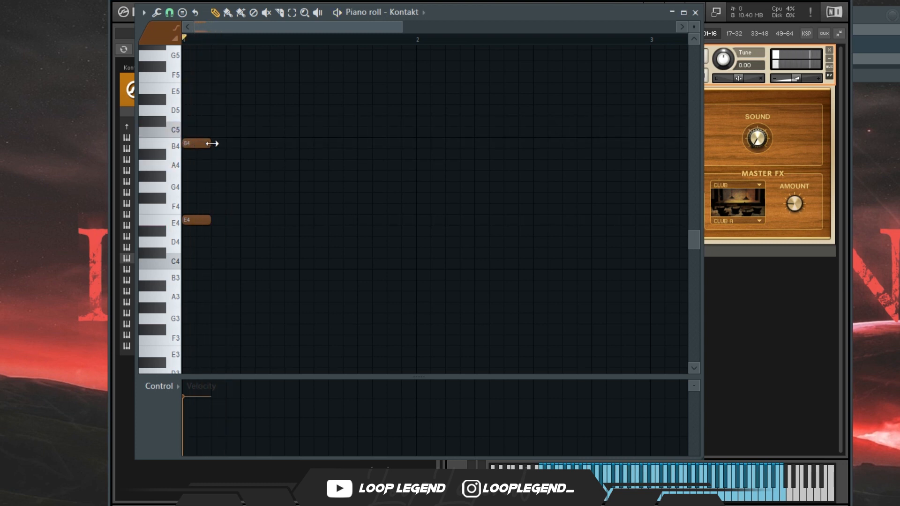
Stretch the E4 and B4 notes to a full bar, repeat them in bar 2, add a full-bar G5 in bar 1, and preview.
drag(214, 286, 201, 132)
drag(331, 128, 412, 125)
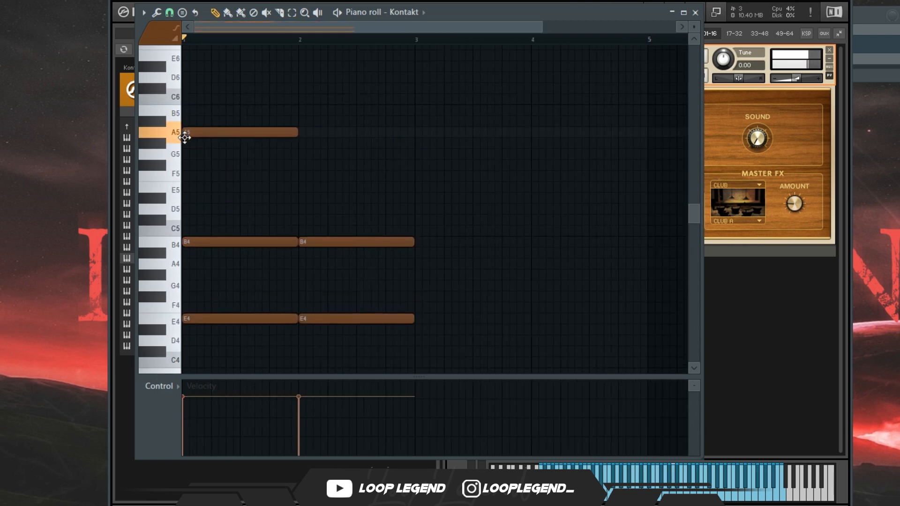
drag(185, 137, 202, 158)
key(space)
key(space)
key(space)
key(space)
key(space)
key(space)
key(space)
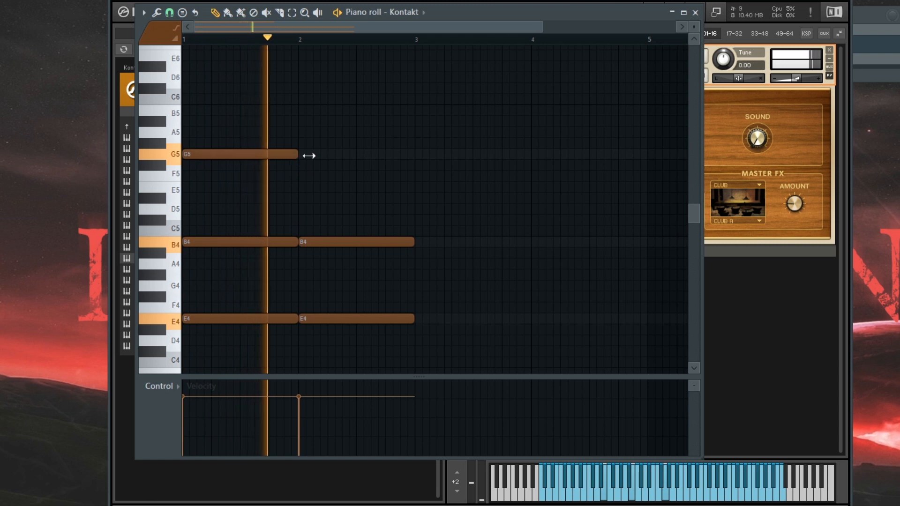
Make the E4, B4 and G5 notes each span two full bars, deleting the repeated E4 and B4 in bar 2.
drag(303, 153, 424, 153)
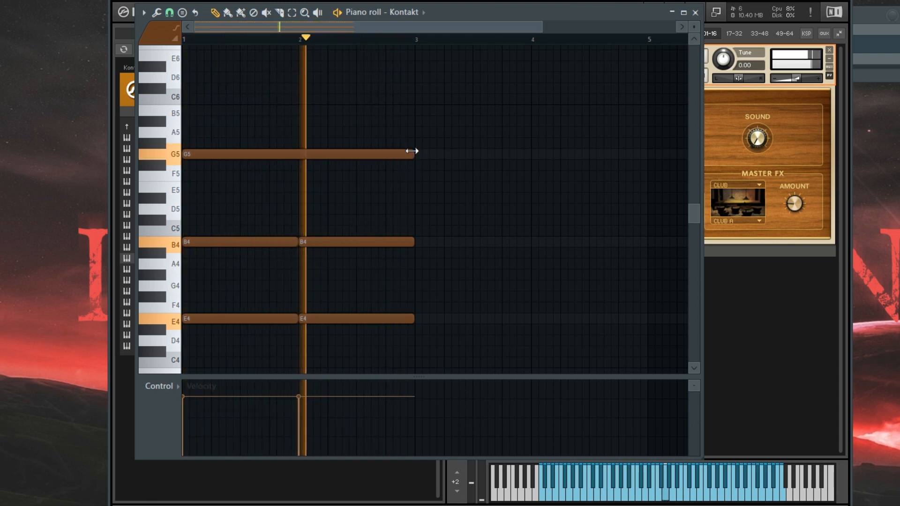
key(space)
right_click(380, 241)
right_click(336, 319)
drag(328, 333, 296, 240)
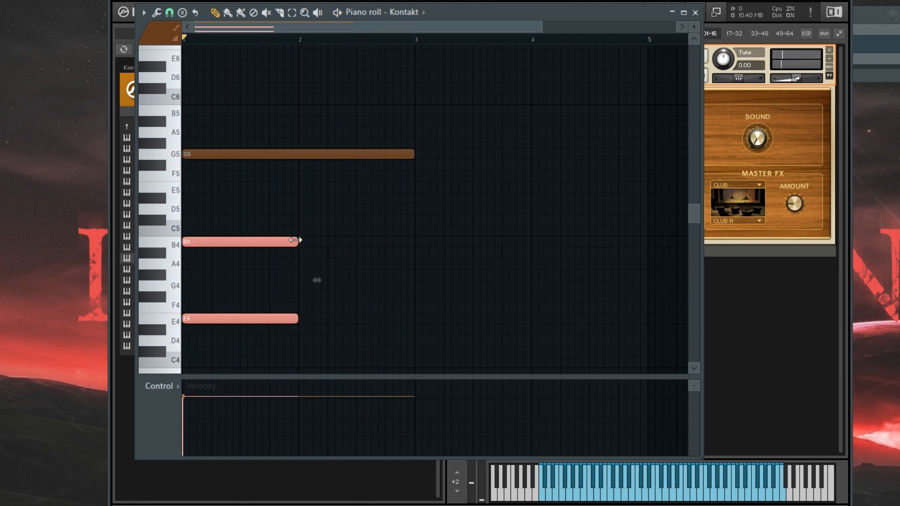
scroll(301, 260, up, 3)
click(236, 221)
right_click(236, 222)
scroll(259, 248, down, 4)
scroll(230, 164, up, 1)
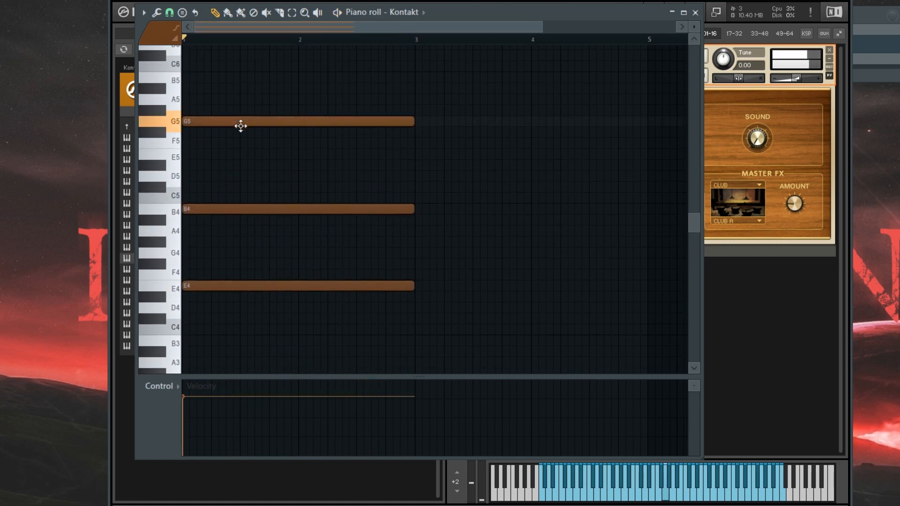
Shorten the G5 note to three beats and place a one-beat F#5 note on the last beat of bar 1.
click(233, 133)
key(space)
drag(276, 143, 303, 141)
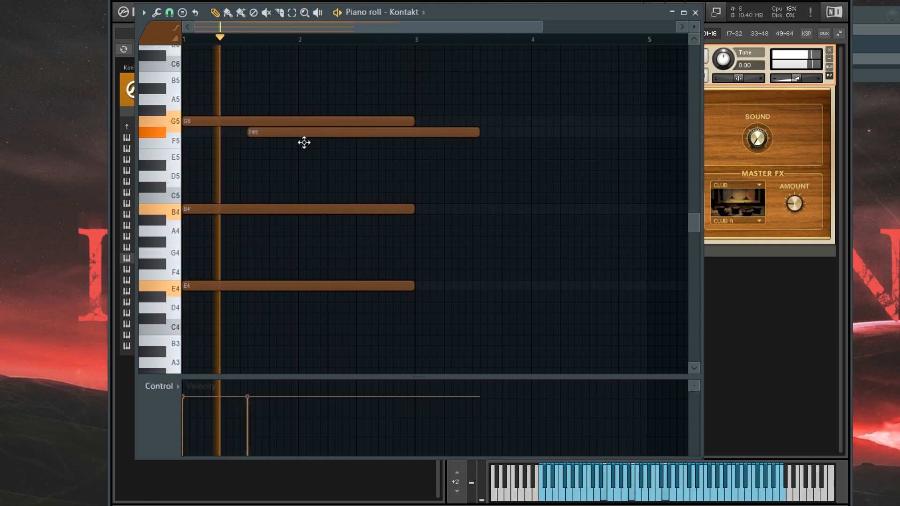
key(space)
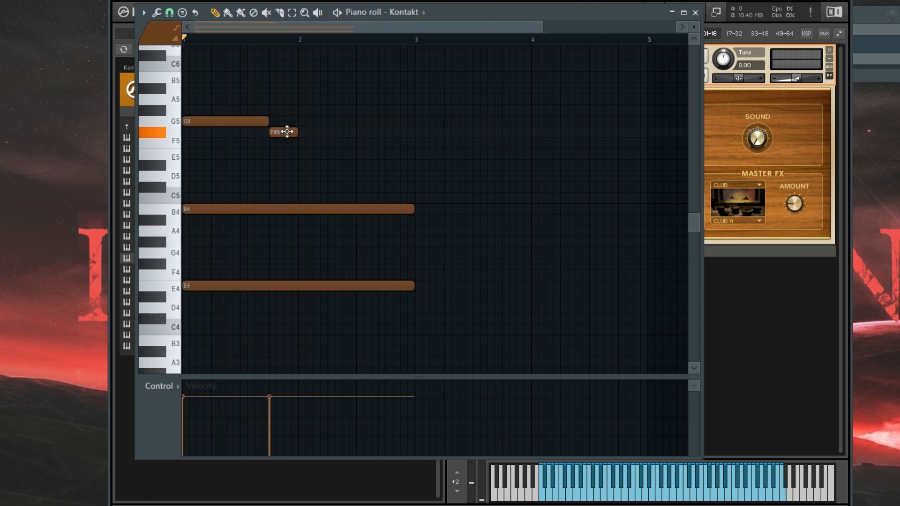
key(space)
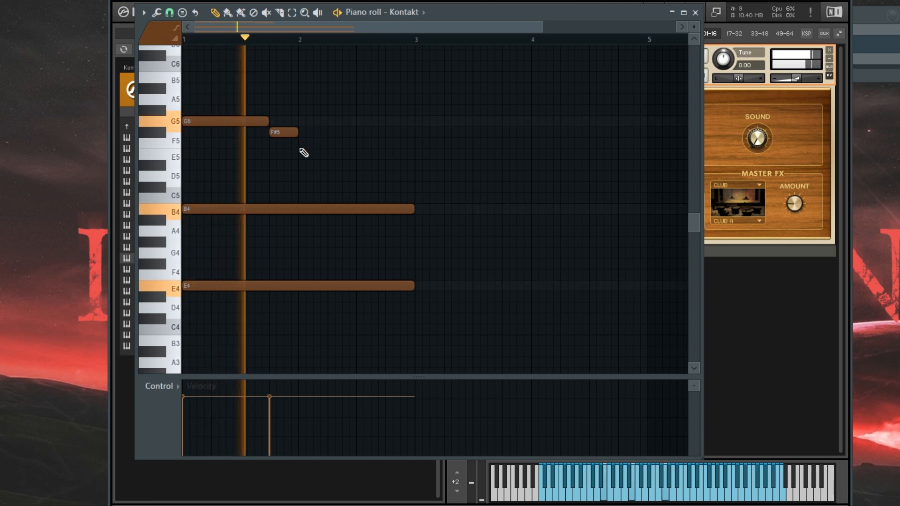
click(304, 154)
drag(325, 155, 389, 154)
key(space)
right_click(358, 158)
Add a full-bar G5 note across bar 2, following the short F#5.
key(space)
click(303, 122)
drag(393, 122, 413, 122)
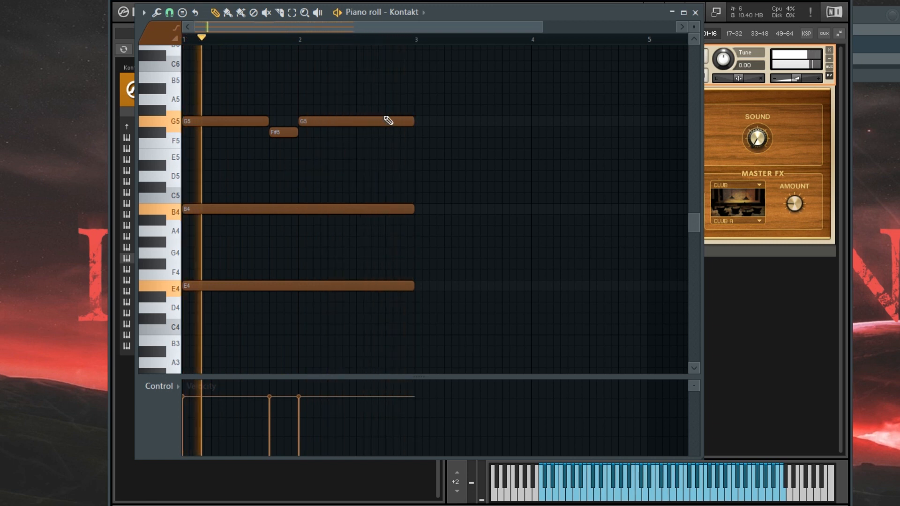
Insert Fruity parametric EQ 2 on the Kontakt mixer track with the Low Cut + High Cut preset and adjust its low-cut frequency.
key(F7)
key(F6)
key(F9)
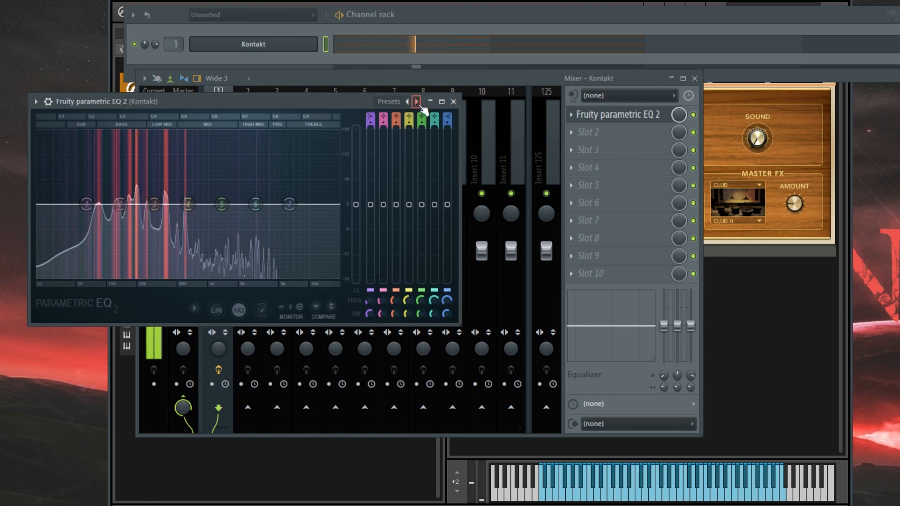
mouse_move(121, 197)
mouse_down()
mouse_move(95, 204)
mouse_move(114, 204)
mouse_up()
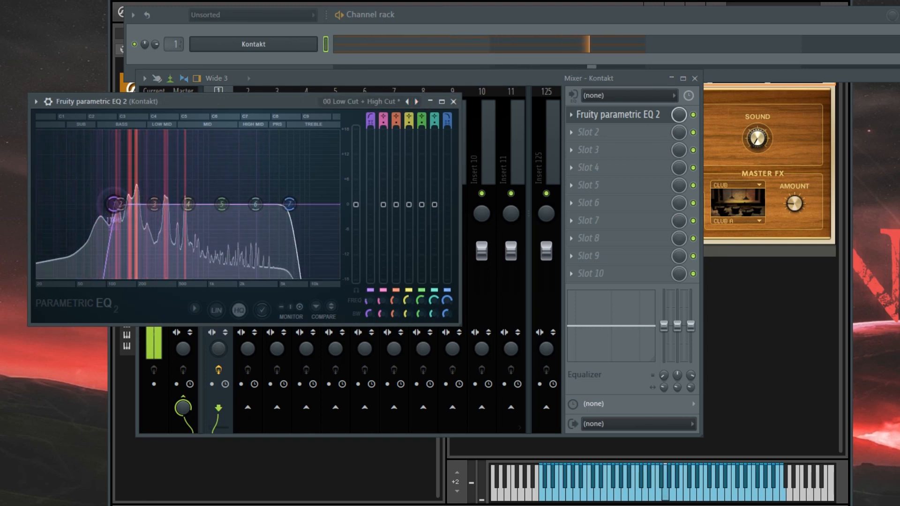
Lower the EQ's high-cut frequency and pull band 3 down to a slightly lower frequency.
drag(289, 204, 245, 204)
scroll(156, 206, up, 5)
drag(154, 204, 138, 228)
key(Escape)
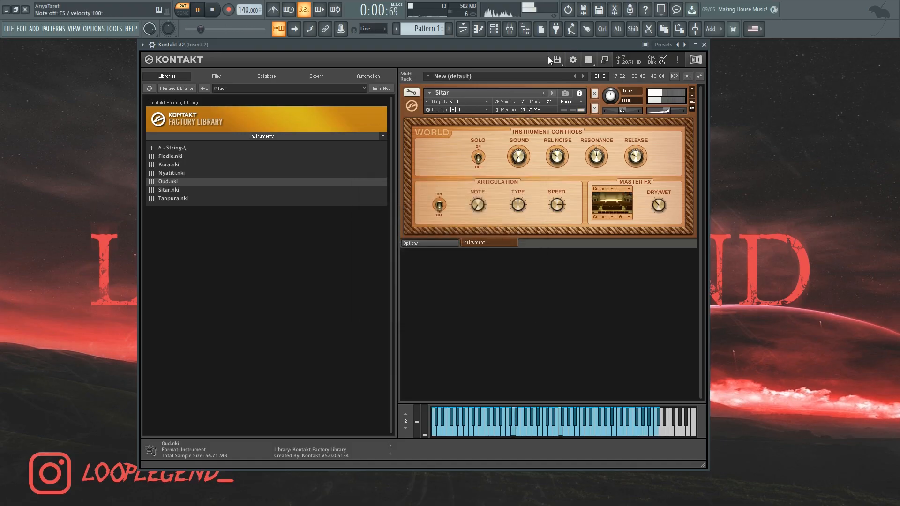
In the Kontakt #2 piano roll, draw a full-bar E4 note and a slightly delayed B4 note that ends with bar 1.
click(480, 29)
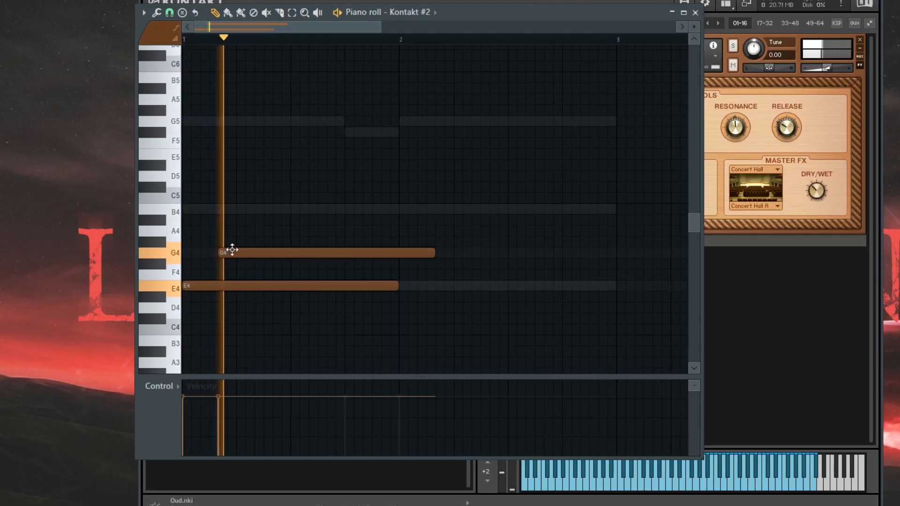
drag(382, 240, 378, 226)
click(394, 224)
right_click(393, 224)
click(216, 212)
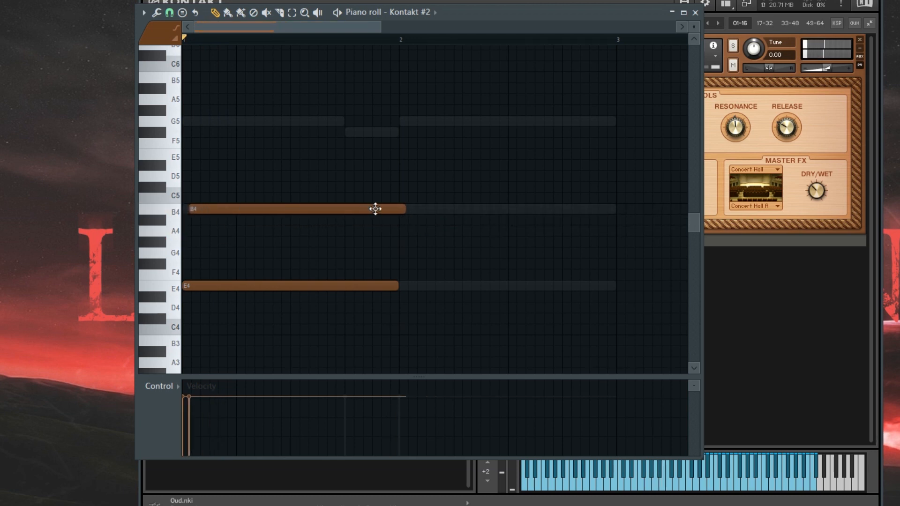
key(space)
key(space)
drag(404, 209, 398, 210)
Slice the B4 note at beat 4 of bar 1 and extend the Kontakt #2 part through bar 2.
click(280, 13)
key(space)
click(349, 209)
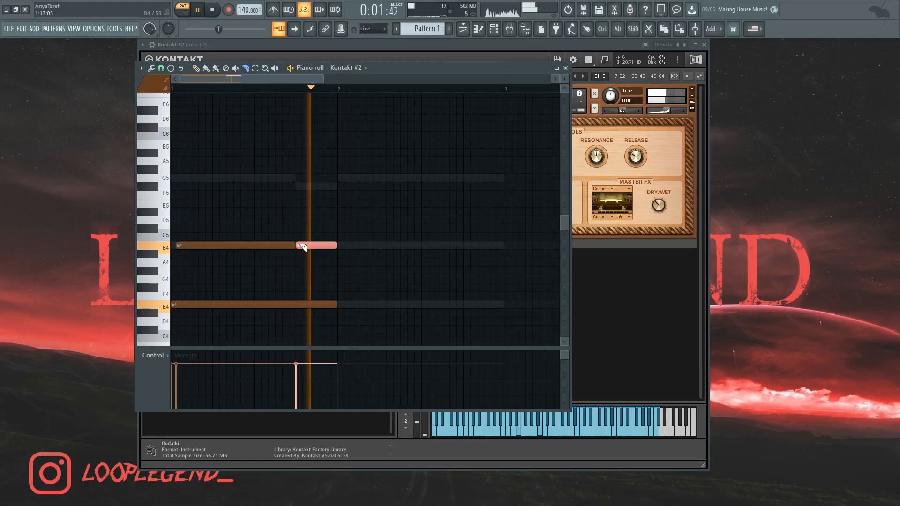
key(space)
drag(321, 240, 322, 372)
key(p)
drag(404, 157, 618, 156)
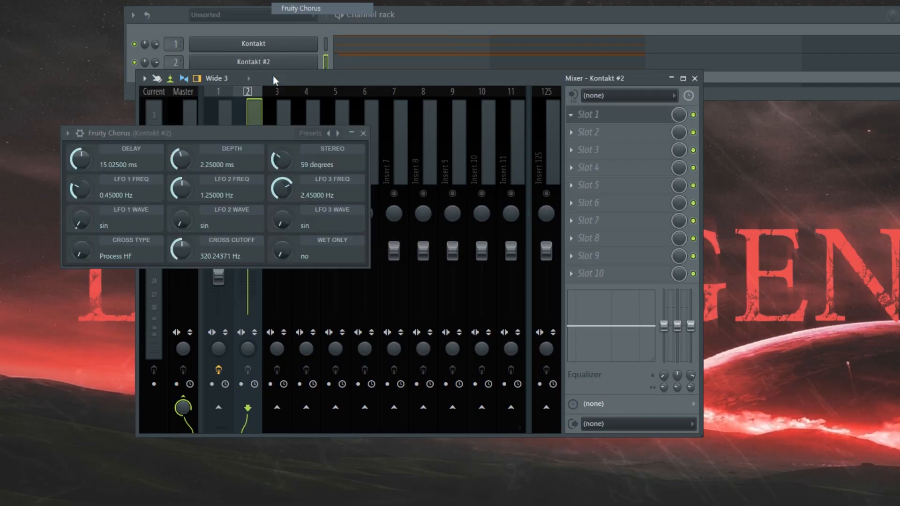
Load Fruity Chorus in slot 1 and Fruity Blood Overdrive in slot 2 of the Kontakt #2 mixer track.
key(space)
click(363, 134)
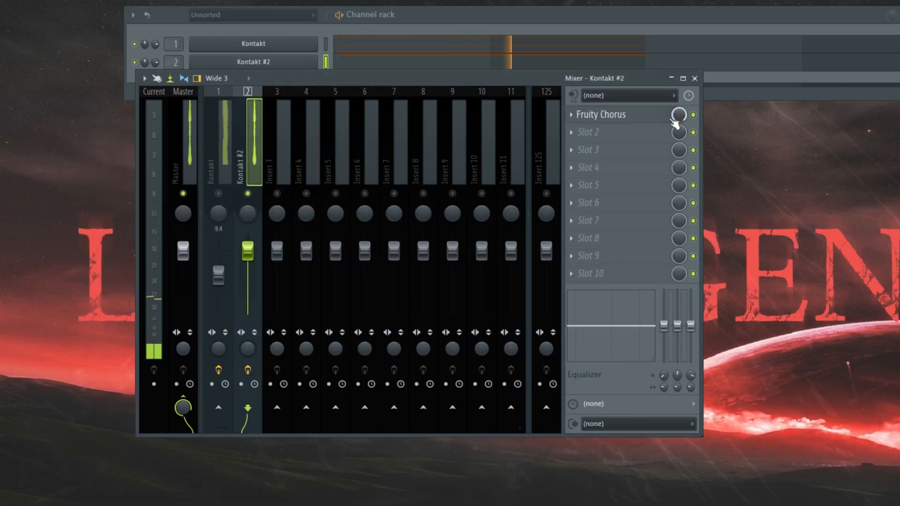
click(618, 140)
click(94, 99)
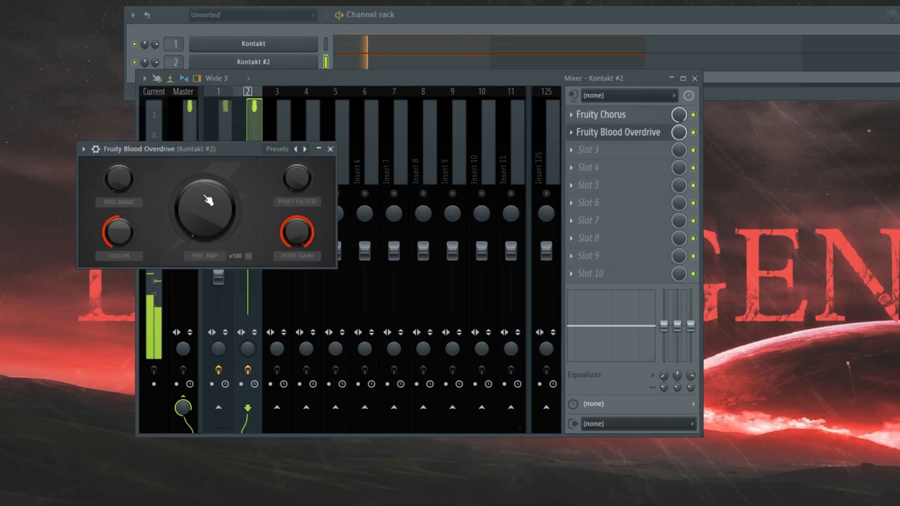
Add an equalizer in slot 3 of the Kontakt #2 mixer track, raising its low-cut frequency and adjusting its high cut.
click(645, 146)
click(549, 112)
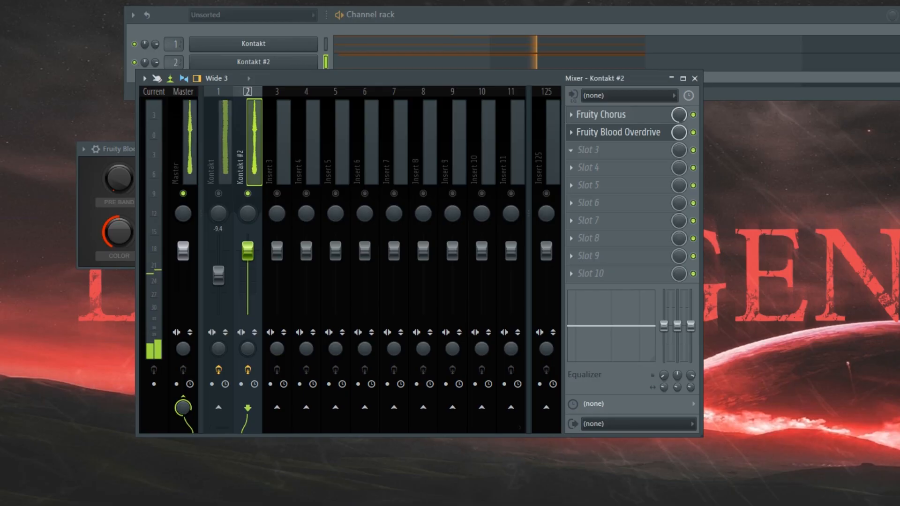
click(353, 38)
drag(28, 140, 91, 141)
scroll(87, 146, up, 4)
mouse_move(226, 141)
mouse_down()
mouse_move(257, 140)
mouse_move(243, 142)
mouse_up()
key(Escape)
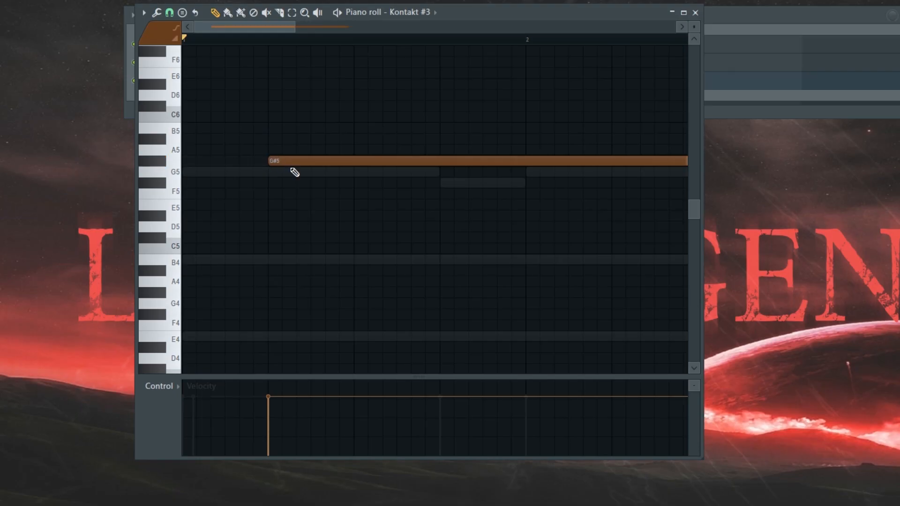
Reduce the Kontakt #3 part to a single short G5 note on beat 2 of bar 1.
mouse_move(298, 174)
mouse_down()
mouse_move(300, 191)
mouse_move(301, 173)
mouse_up()
key(ctrl+a)
key(shift+d)
click(270, 139)
right_click(270, 139)
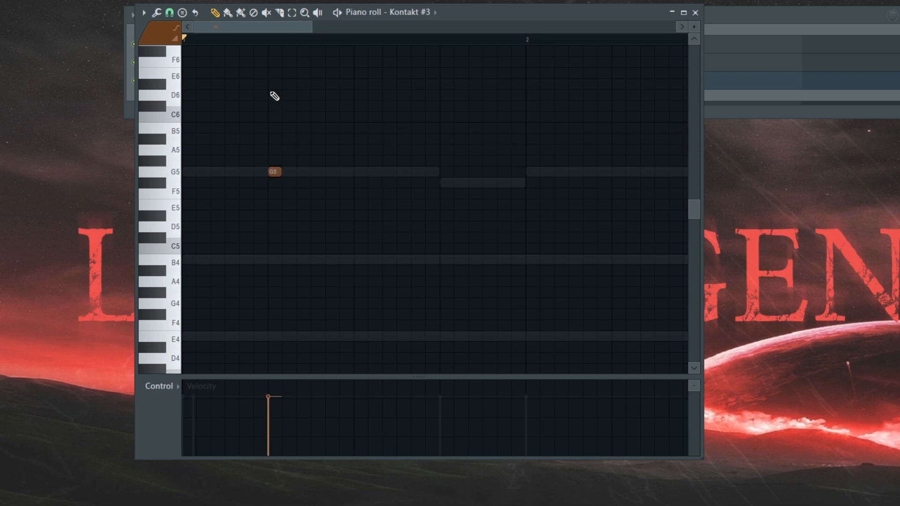
Place a short E6 note on beat 2 of bar 1 and move the short G5 note to follow it.
click(269, 72)
right_click(285, 75)
click(268, 73)
key(space)
key(space)
drag(274, 176, 302, 172)
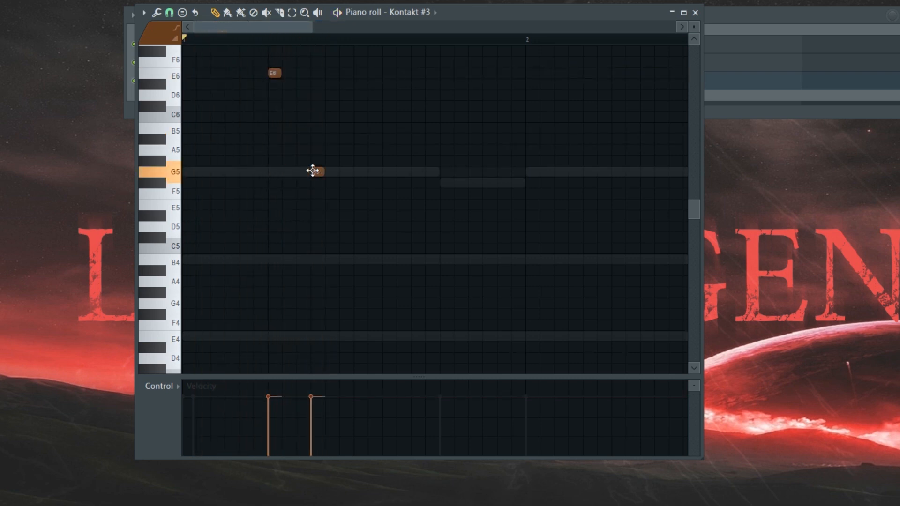
Complete the short bar 1 run as consecutive E6, G5 and E6 notes and preview it.
ctrl+click(273, 95)
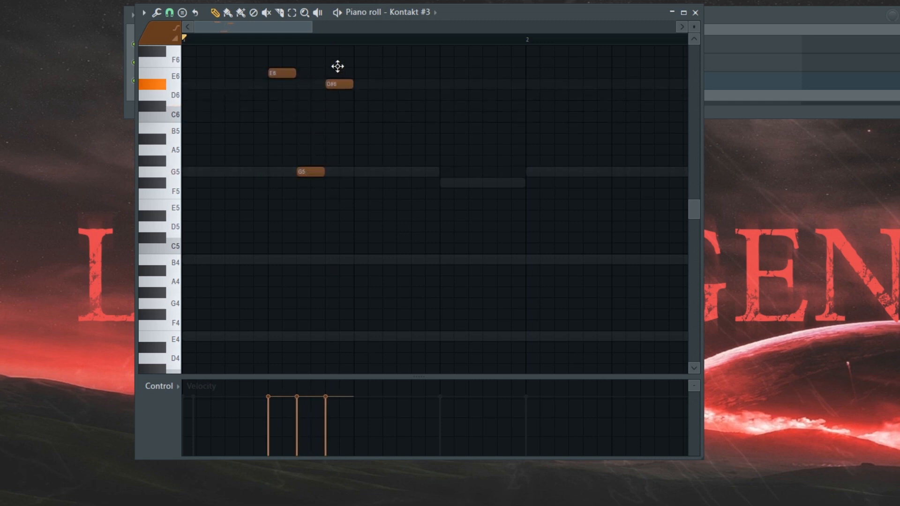
key(space)
scroll(412, 87, down, 2)
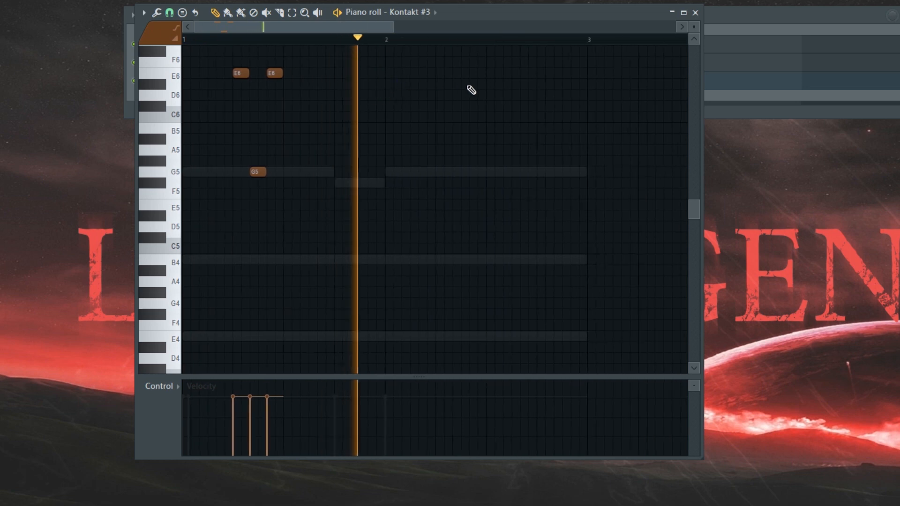
key(space)
Add short C6, B5 and C6 notes from beat 2 of bar 2, followed after a gap by C6 and B5.
click(448, 85)
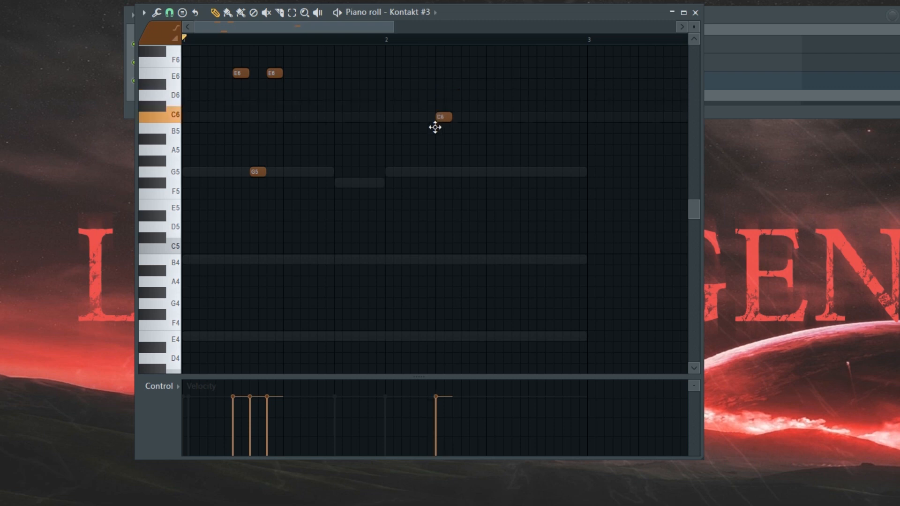
click(461, 132)
key(space)
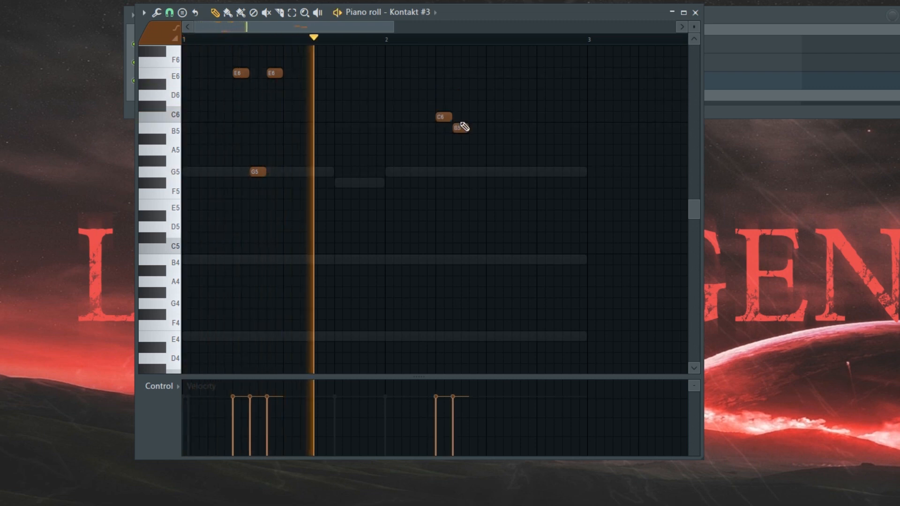
click(473, 118)
click(522, 117)
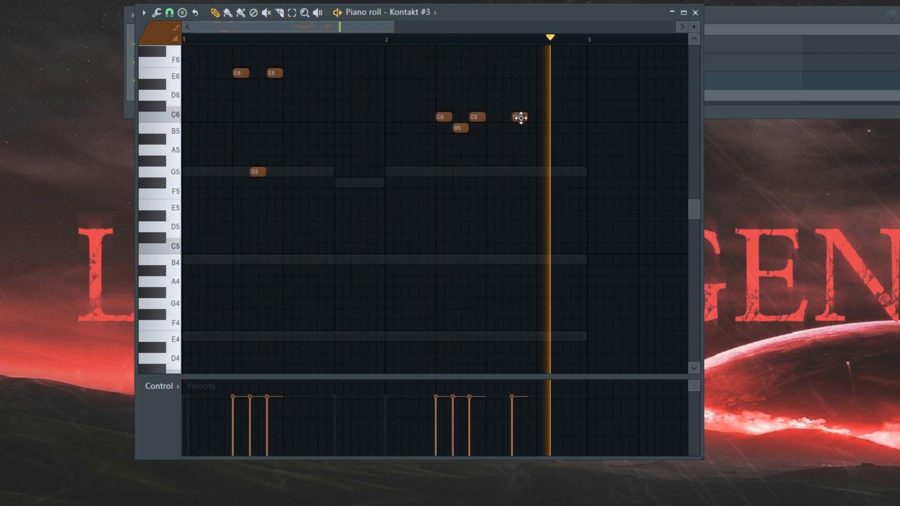
click(544, 128)
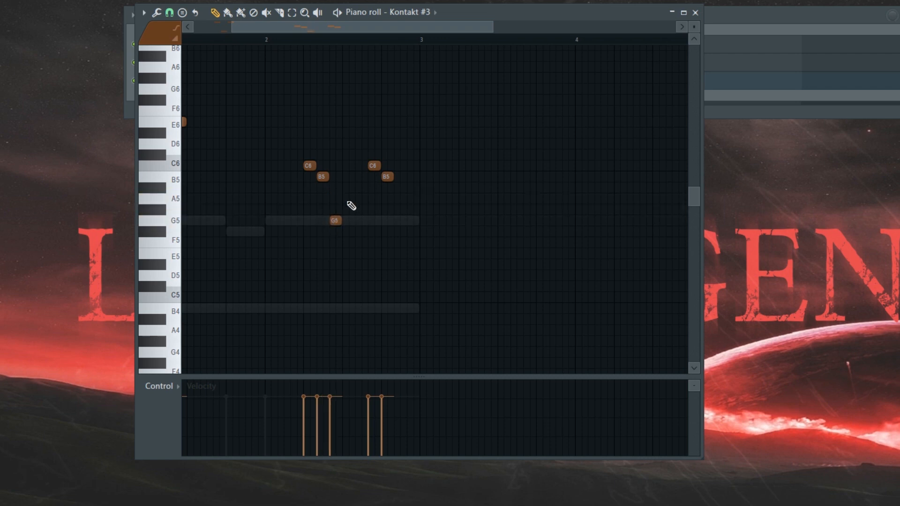
Repitch the bar 2 melody so the third short note is E6 and the final pair is G5 and E6.
scroll(328, 187, up, 2)
drag(350, 156, 382, 200)
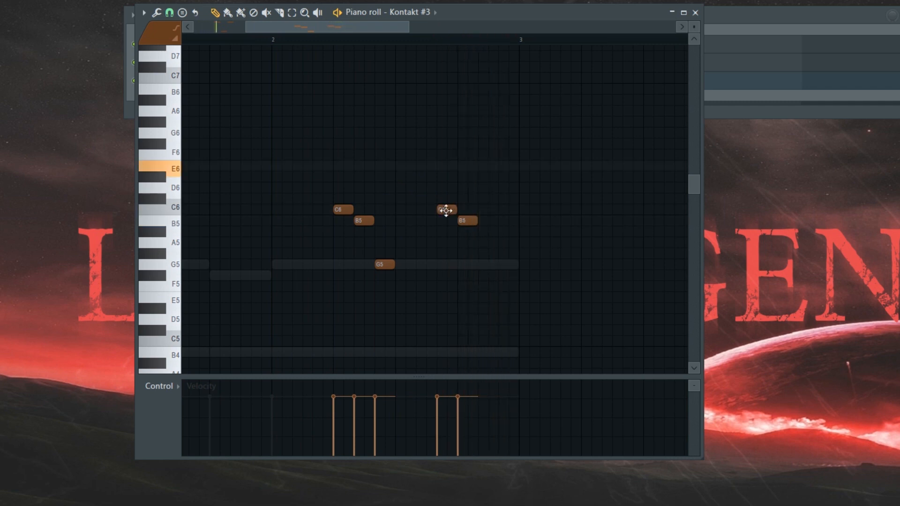
drag(445, 264, 446, 276)
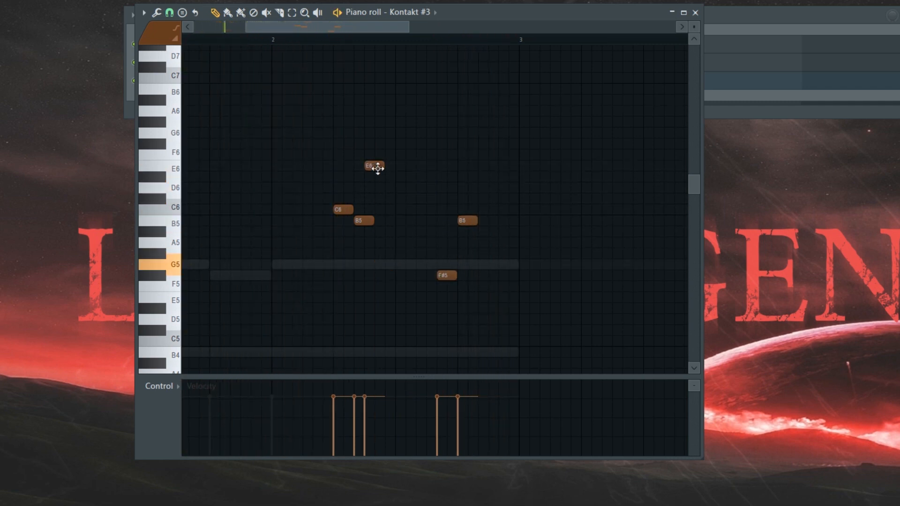
right_click(446, 275)
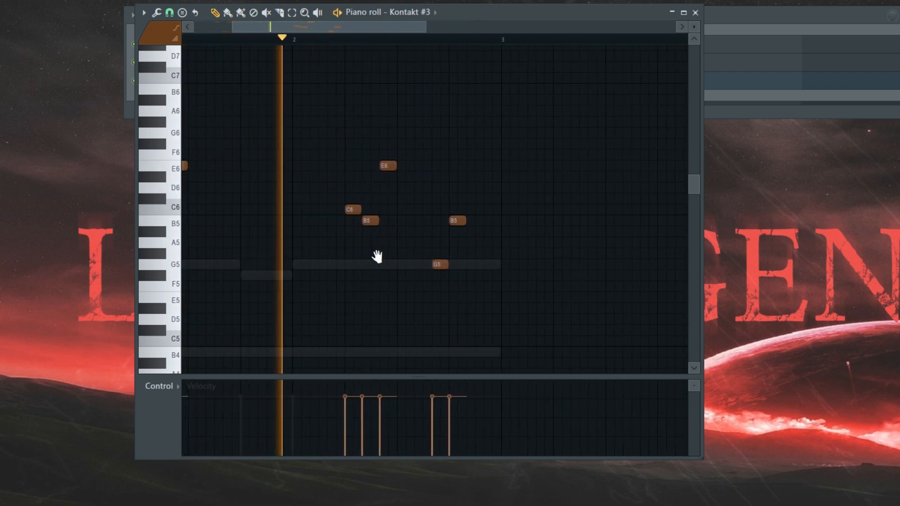
scroll(439, 250, down, 1)
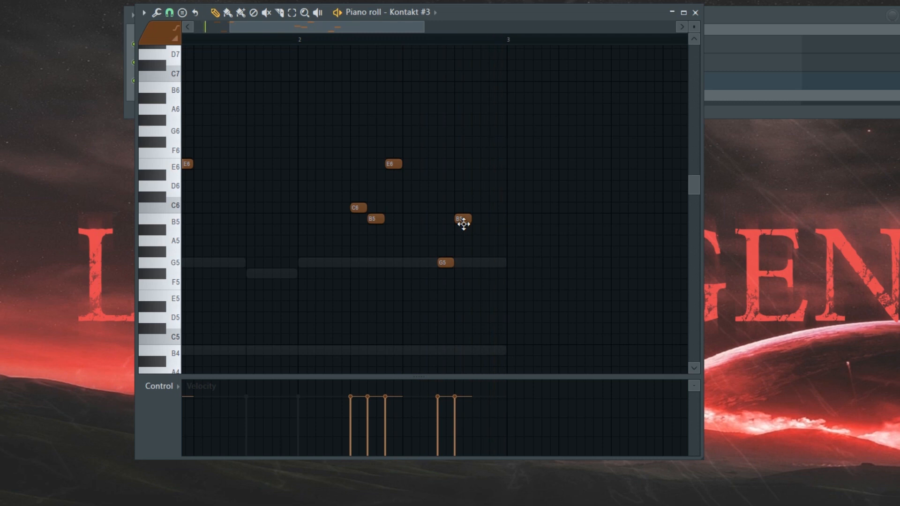
scroll(462, 220, down, 1)
drag(437, 215, 437, 203)
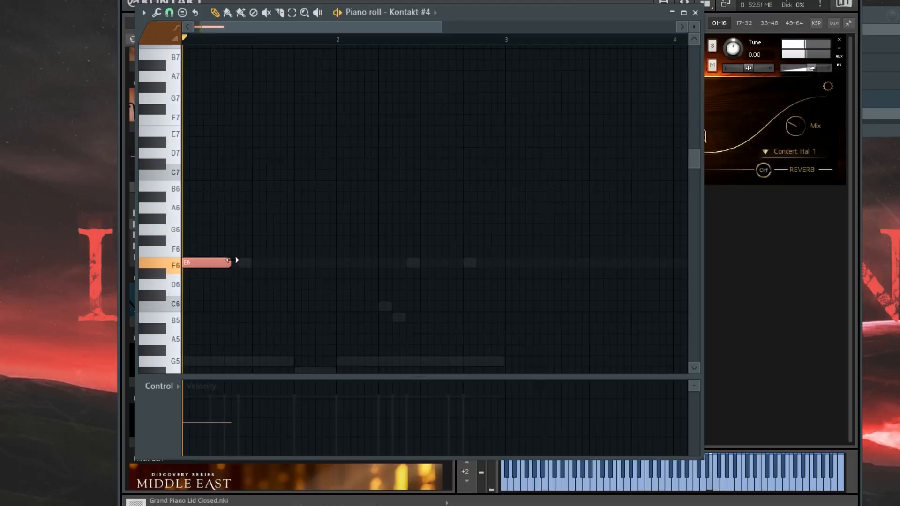
Fill bar 1 of the Kontakt #4 part with four consecutive one-beat E6 notes.
mouse_move(236, 261)
mouse_down()
mouse_move(292, 261)
mouse_move(232, 262)
mouse_up()
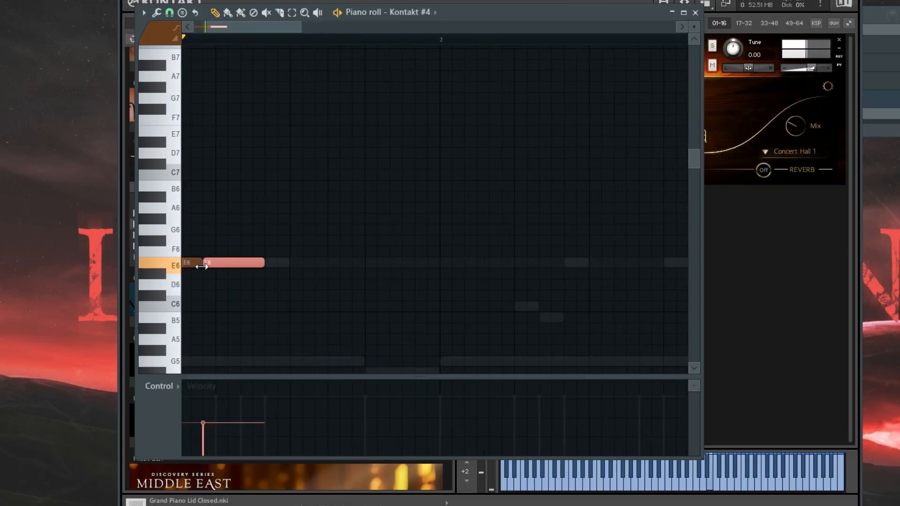
drag(261, 263, 203, 262)
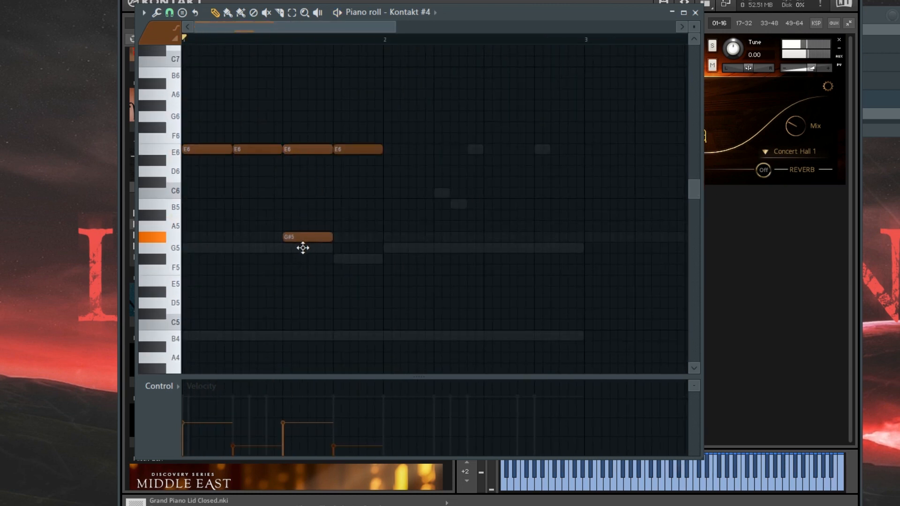
Add a one-beat G5 note on beat 3 of bar 1 and apply a slight strum to it and the E6 above.
drag(308, 134, 309, 133)
key(alt+s)
key(space)
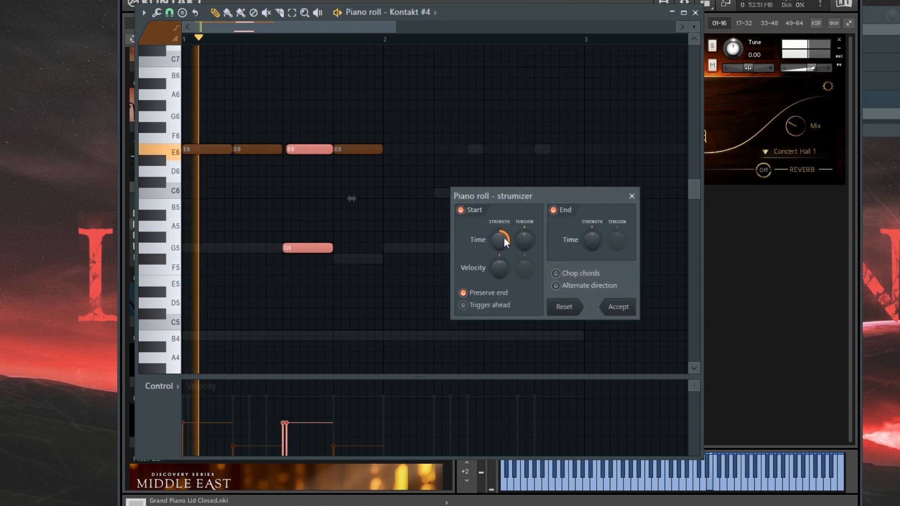
drag(502, 238, 502, 244)
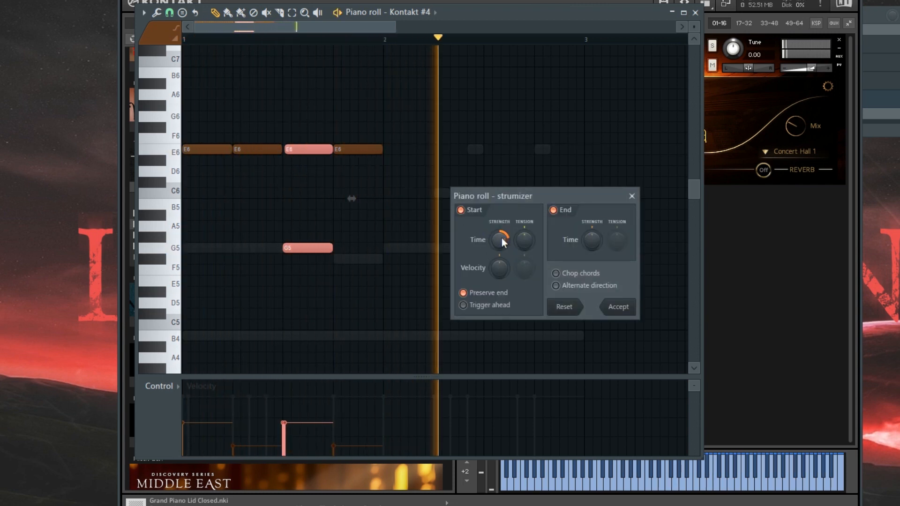
key(space)
click(615, 313)
click(615, 314)
Add sustained E4 and E5 notes across bar 1 and E4 and G5 across bar 2, and preview the part.
scroll(238, 230, down, 3)
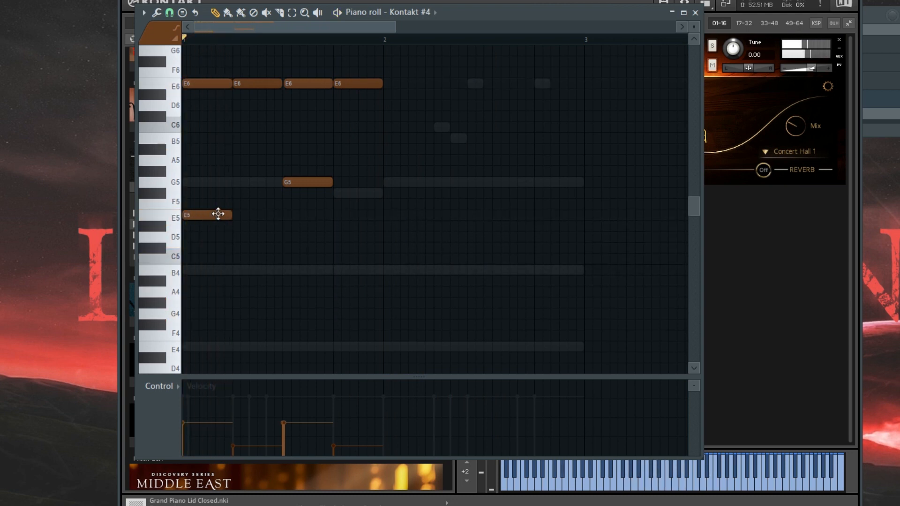
drag(188, 346, 205, 158)
drag(331, 214, 402, 177)
key(ctrl+b)
key(ctrl+d)
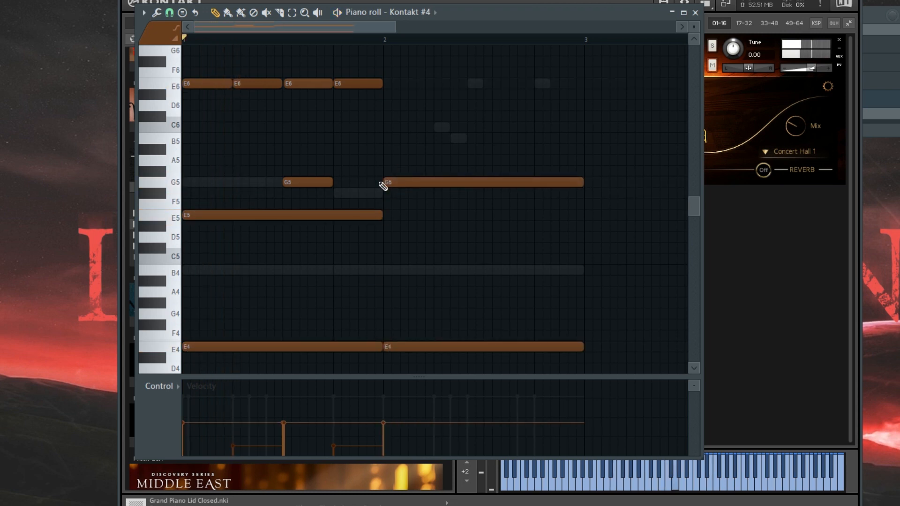
key(space)
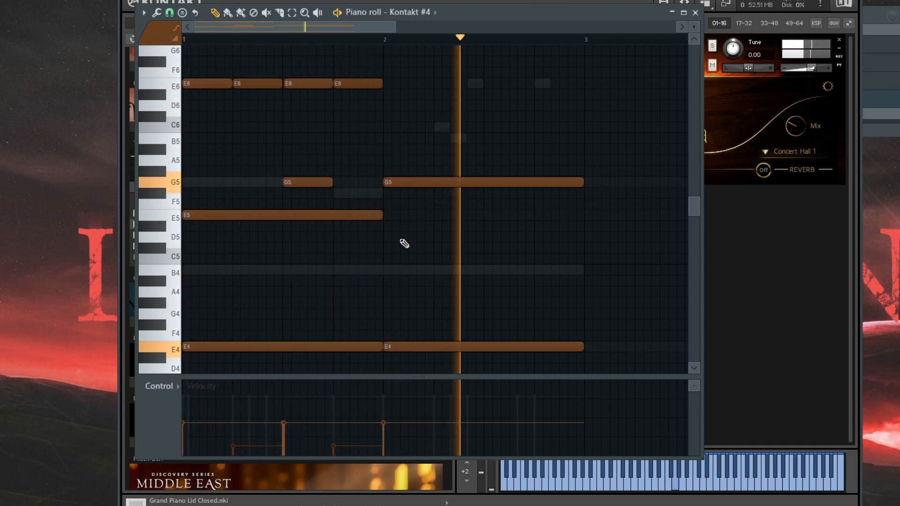
Copy the beat 2 to 4 notes of bar 1 into bar 2, delete the first two copied E6 notes and preview.
key(F6)
key(space)
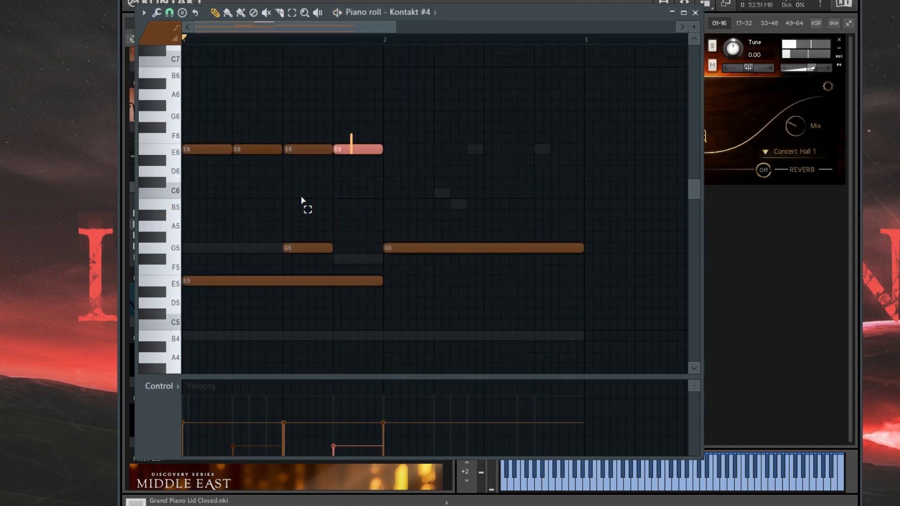
drag(353, 134, 178, 274)
drag(359, 150, 561, 155)
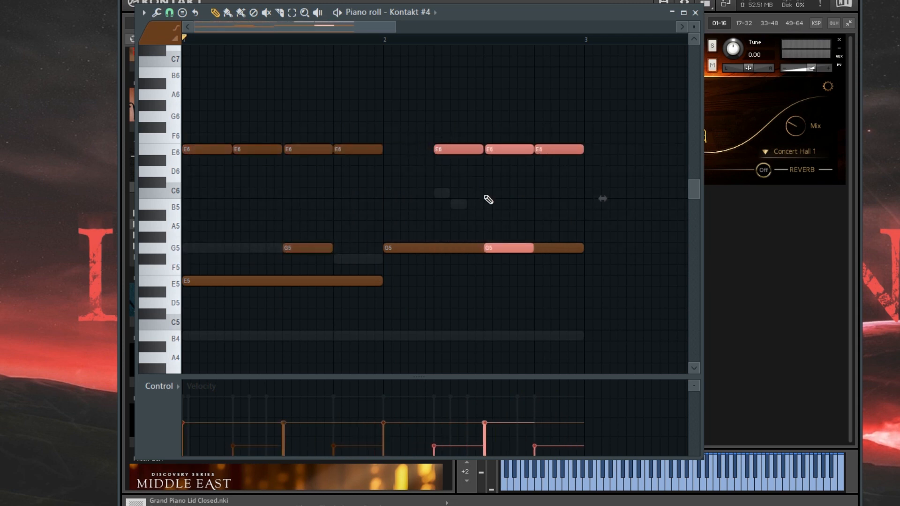
right_click(475, 164)
right_click(491, 151)
right_click(462, 151)
key(space)
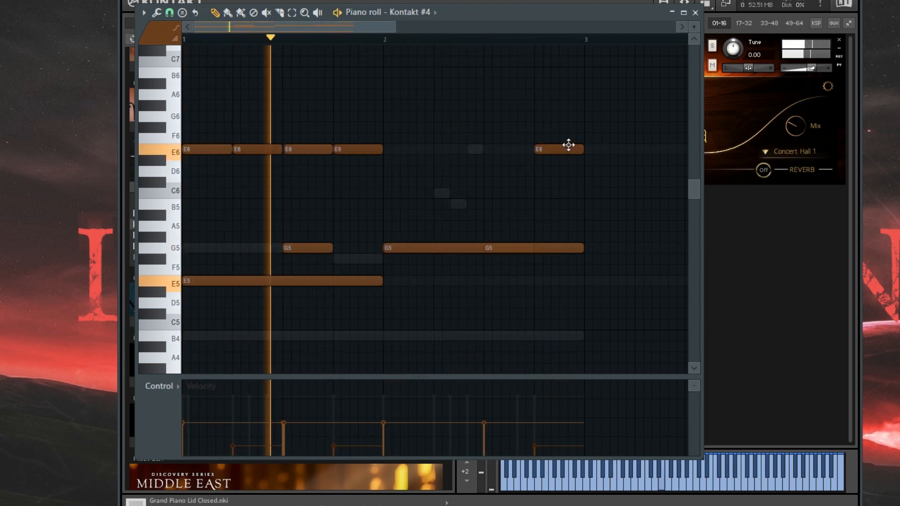
Lower the last one-beat note of bar 2 from the E6 row to F#5 while the loop plays.
drag(555, 151, 559, 203)
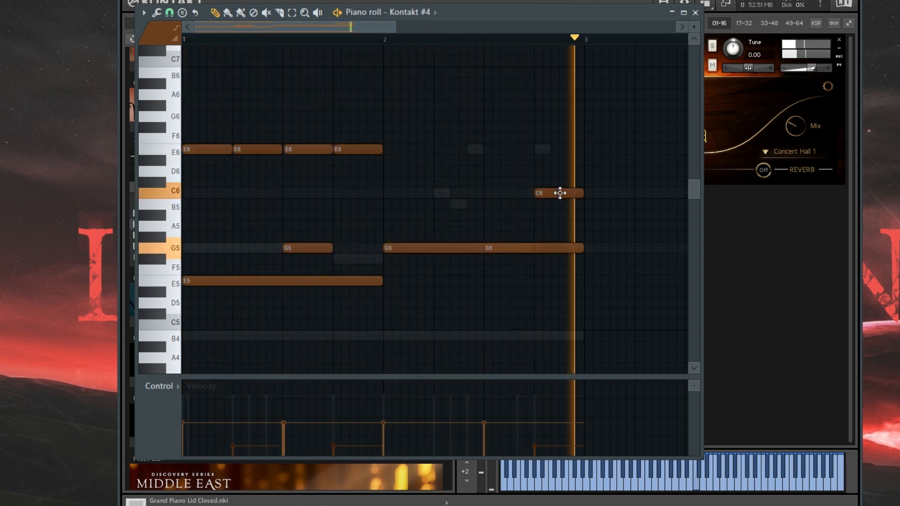
drag(559, 193, 567, 264)
ctrl+scroll(562, 210, up, 2)
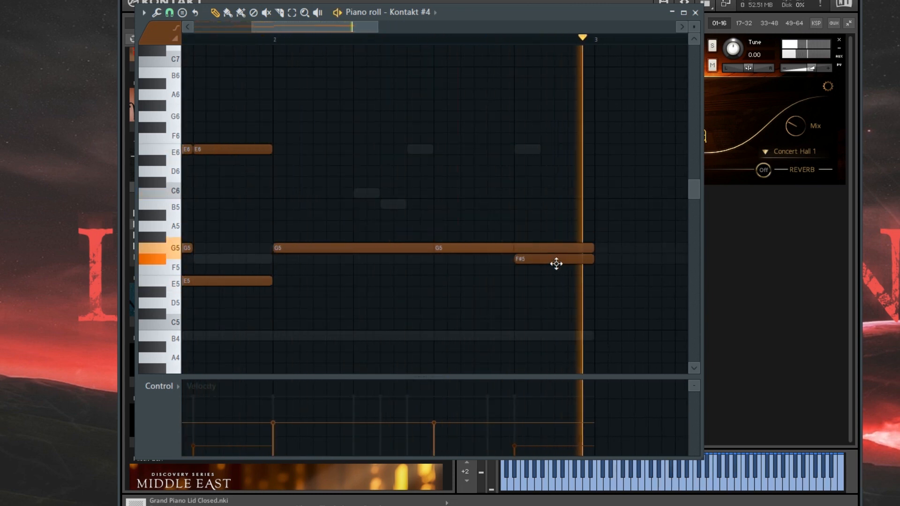
ctrl+scroll(553, 263, down, 4)
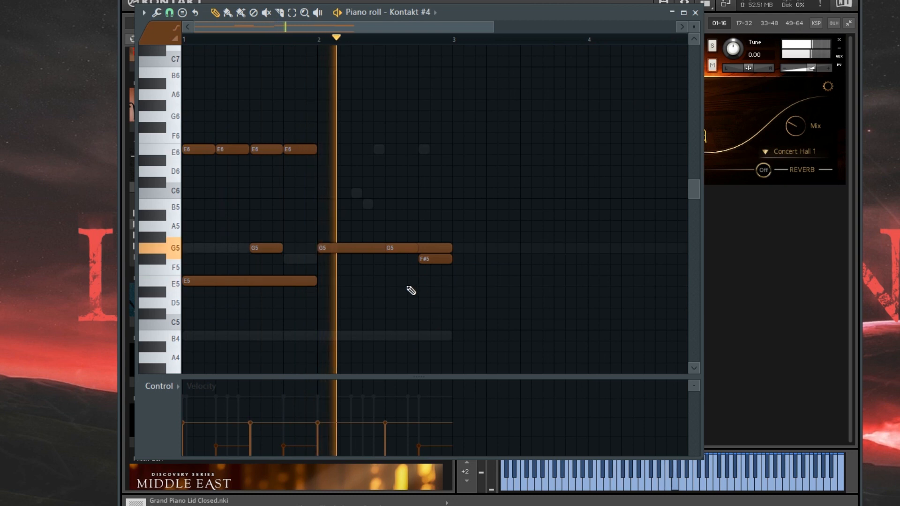
scroll(398, 304, down, 2)
Adjust the low-cut and high-frequency bands of Fruity parametric EQ 2 on the Kontakt #4 mixer track.
key(F6)
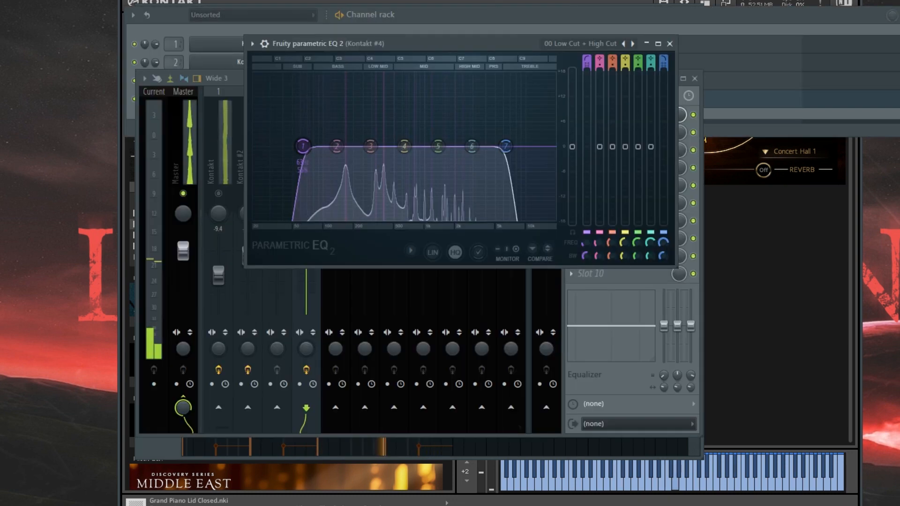
drag(303, 146, 337, 146)
scroll(587, 66, down, 2)
drag(472, 147, 422, 140)
click(670, 45)
Add Fruity Flanger to slot 2 of the Kontakt #4 mixer track and reduce its mix level.
click(636, 149)
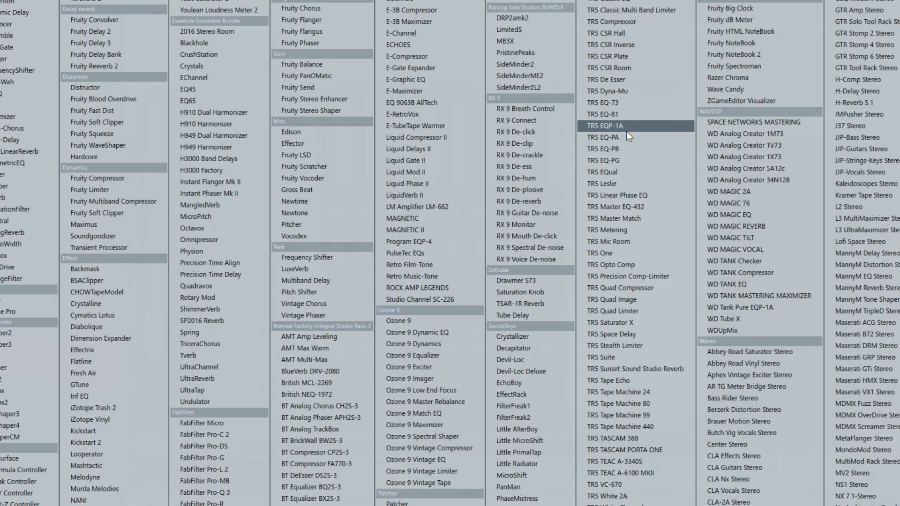
click(331, 23)
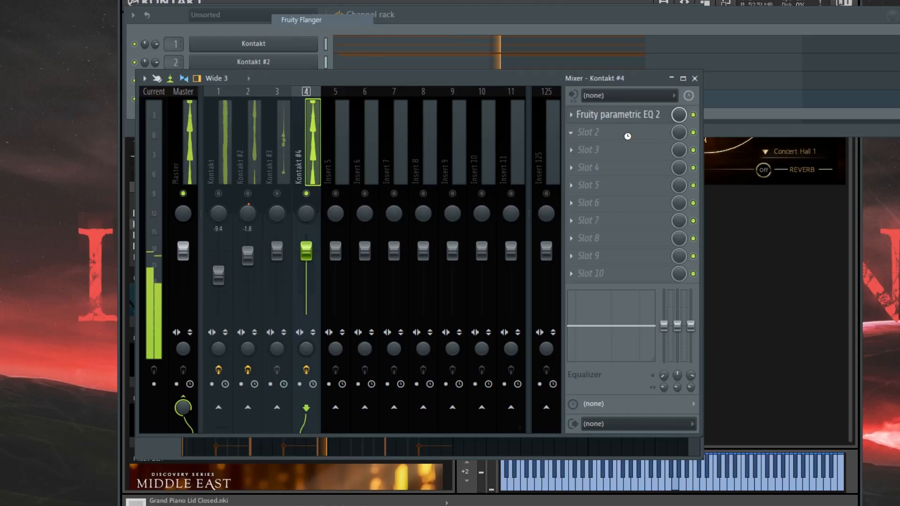
click(680, 134)
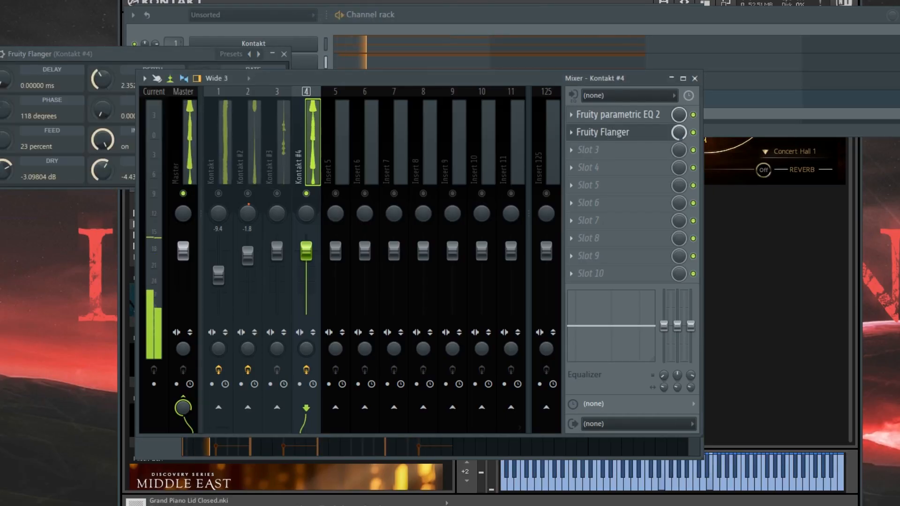
Add Fruity Blood Overdrive in slot 3 and PanCake2 in slot 4 of the Kontakt #4 track, and choose a PanCake2 preset.
click(651, 151)
click(117, 99)
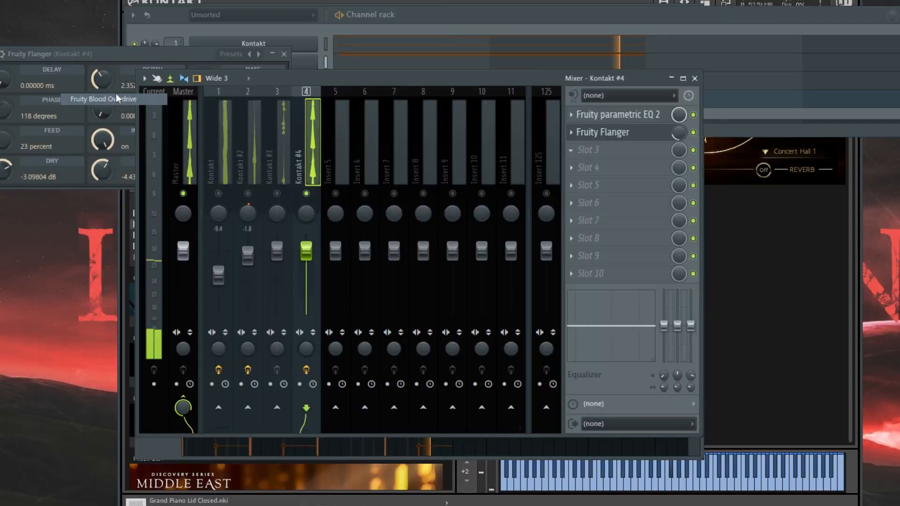
scroll(110, 136, up, 3)
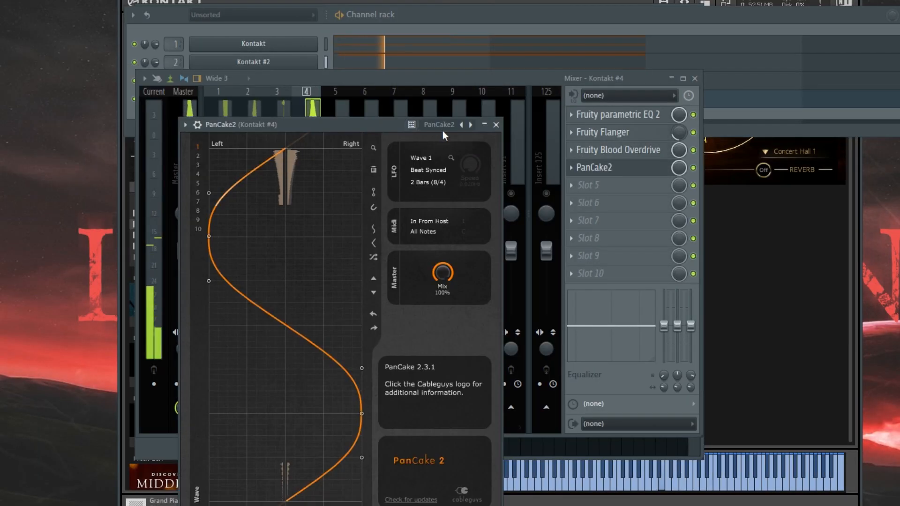
click(443, 128)
click(474, 201)
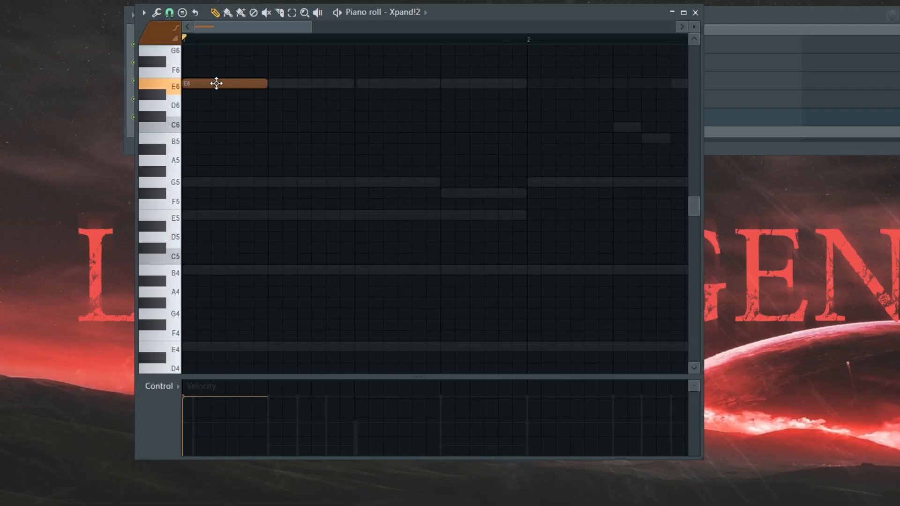
Delete the trial E6 note from the Xpand!2 part and view the Kontakt part's notes for reference.
drag(216, 83, 202, 96)
right_click(201, 97)
scroll(412, 14, down, 4)
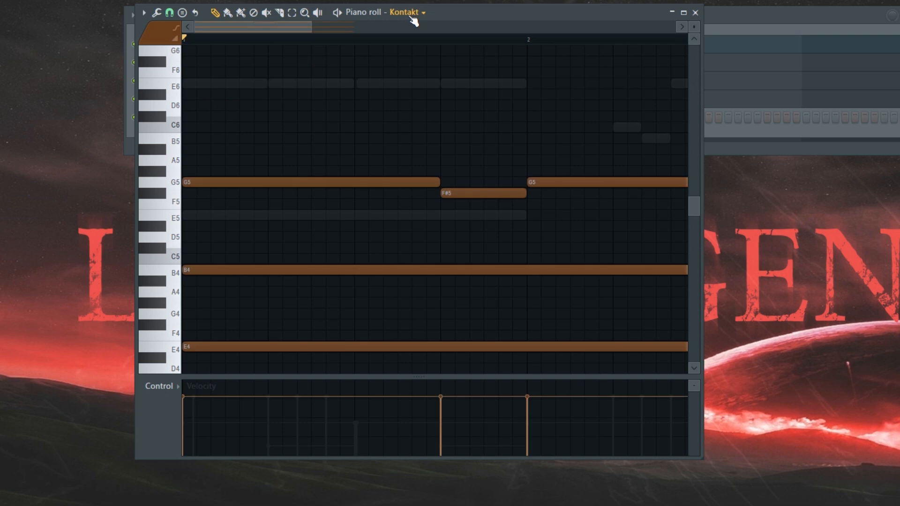
Place an F#5 note across the first three beats of bar 1 in the Xpand!2 part, previewing its position.
scroll(413, 20, down, 2)
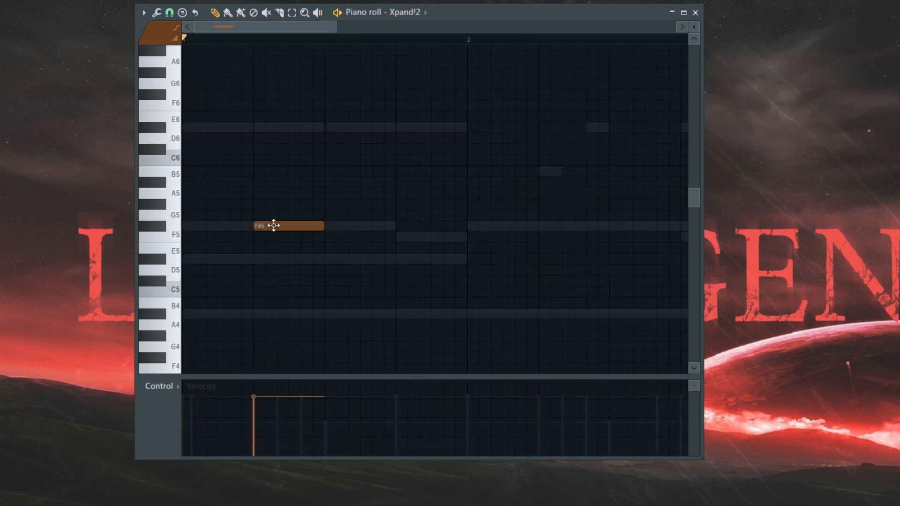
key(space)
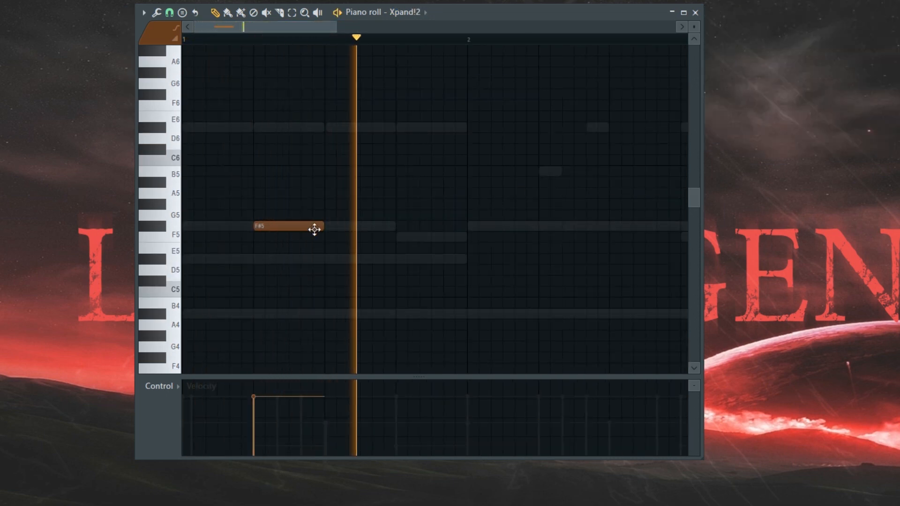
key(space)
drag(315, 227, 232, 228)
key(space)
mouse_move(388, 220)
mouse_down()
mouse_move(448, 217)
mouse_move(398, 220)
mouse_up()
Add a one-beat G#5 note on beat 4 of bar 1 and a three-beat B5 note from the start of bar 2.
click(400, 237)
key(space)
drag(502, 237, 504, 202)
click(472, 171)
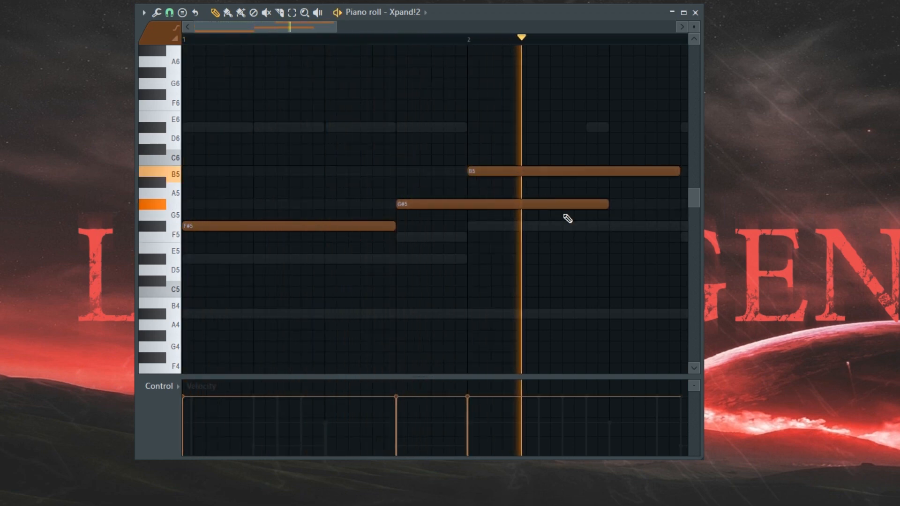
key(space)
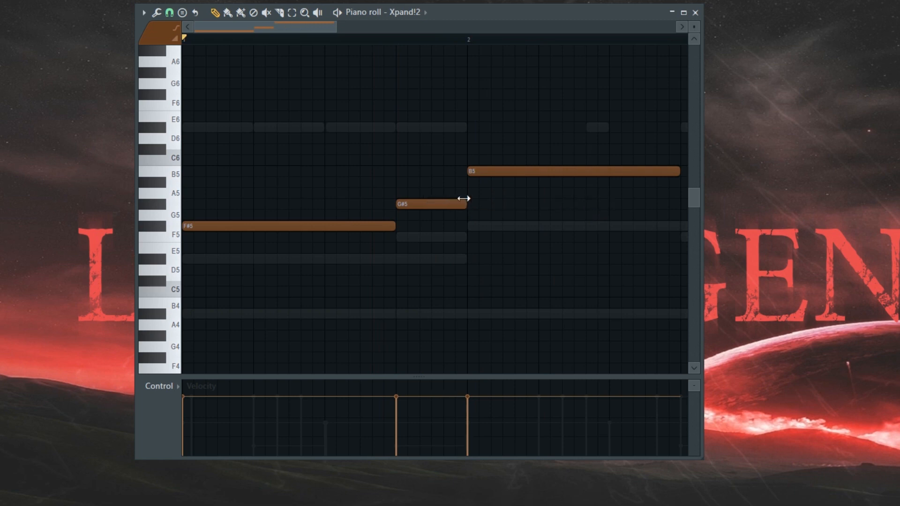
Delete the B5 note and repeat the bar 1 Xpand!2 phrase in bar 2 during playback.
right_click(516, 172)
key(space)
key(ctrl+b)
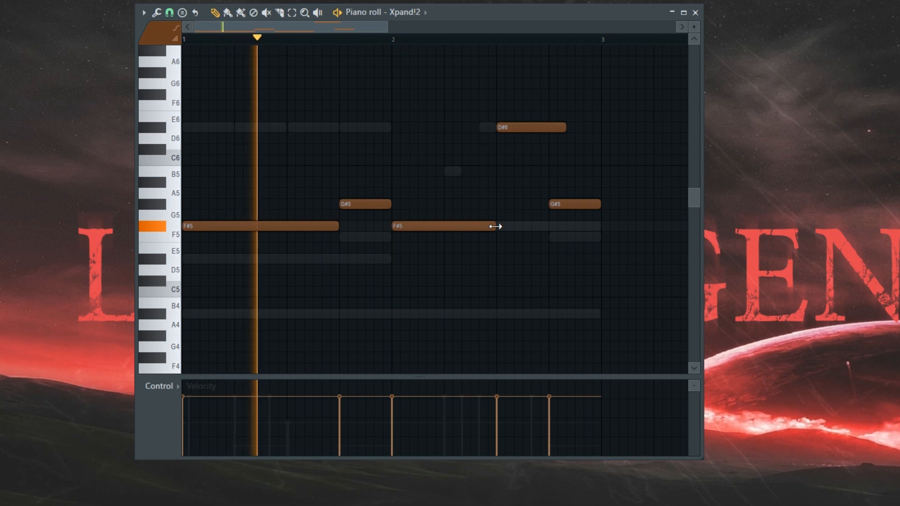
Lower the final note of bar 2 to F5, delete the D#6 note and lengthen the bar 2 F#5 up to the F5.
drag(556, 204, 557, 237)
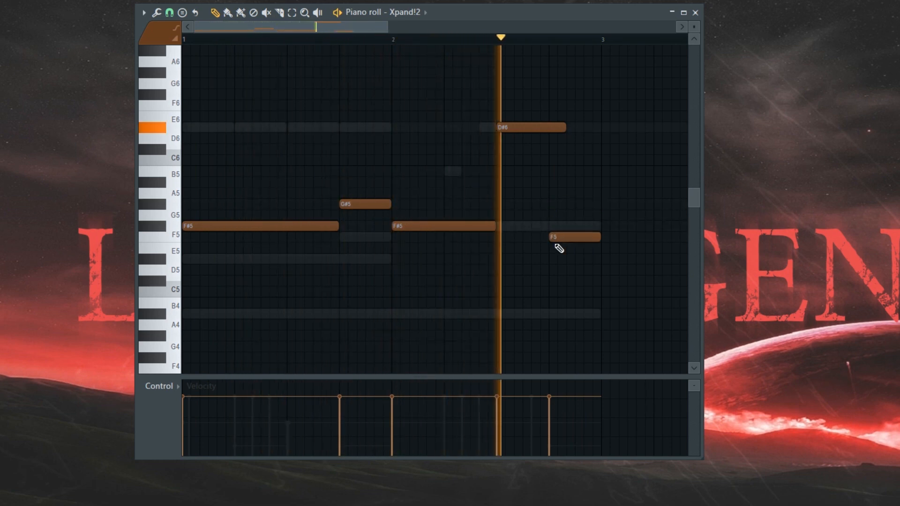
scroll(560, 249, down, 3)
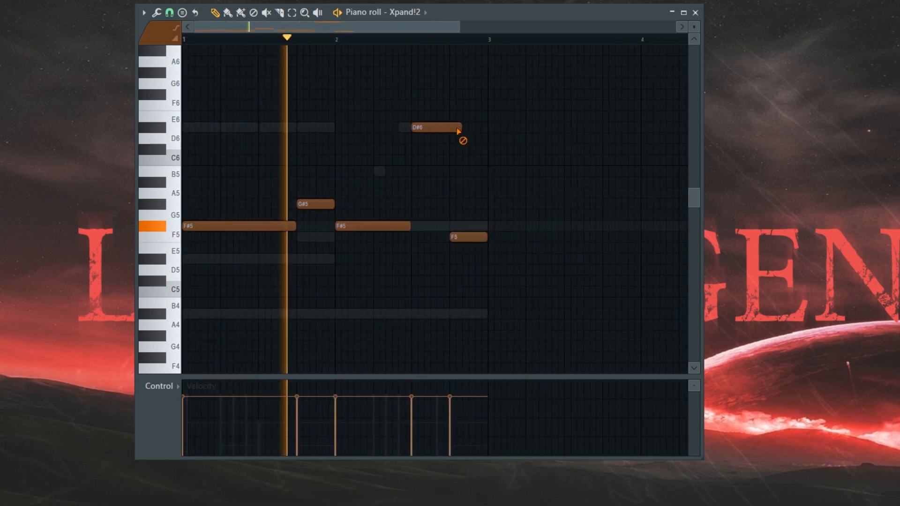
right_click(458, 130)
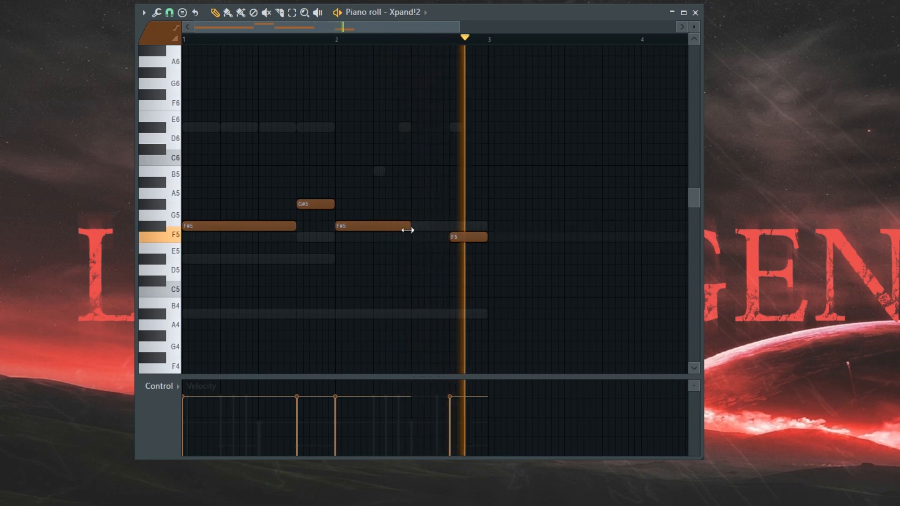
drag(408, 230, 447, 230)
Load a multiband preset in Maximus on the consolidated Kontakt #3 track and lower the low band's level.
key(F9)
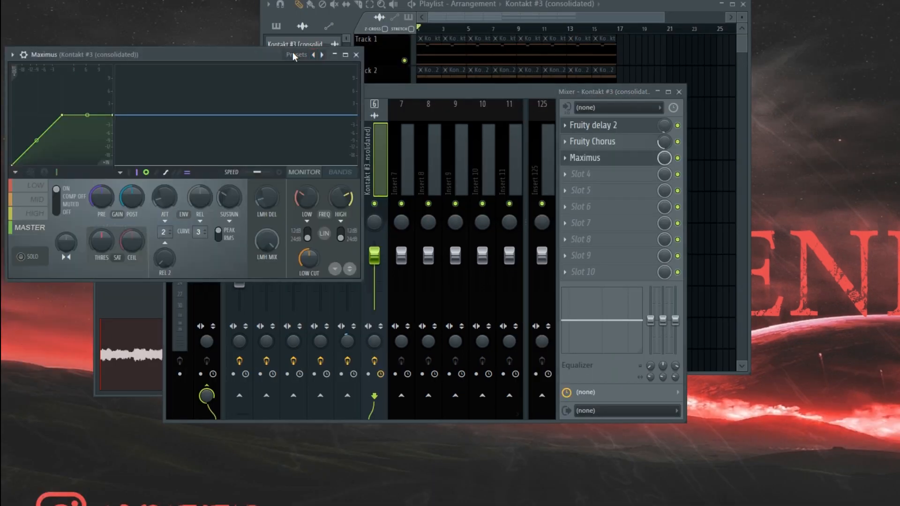
drag(294, 56, 533, 111)
click(561, 109)
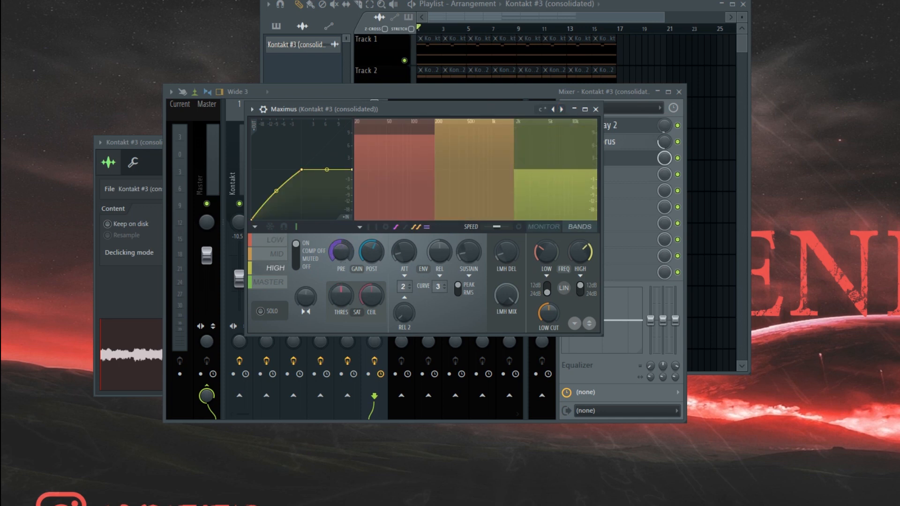
drag(381, 137, 381, 161)
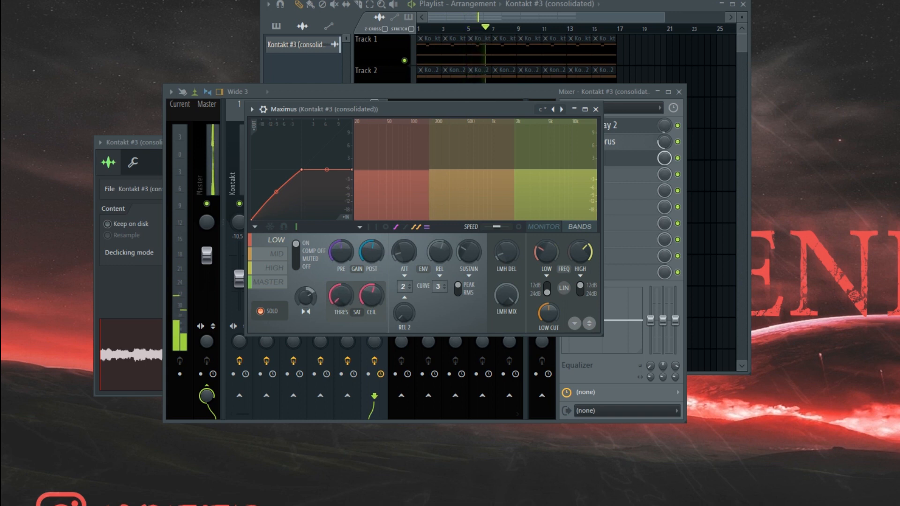
Raise the mid-to-high crossover frequency in Maximus and trim the mid band's level.
click(282, 258)
drag(517, 178, 540, 178)
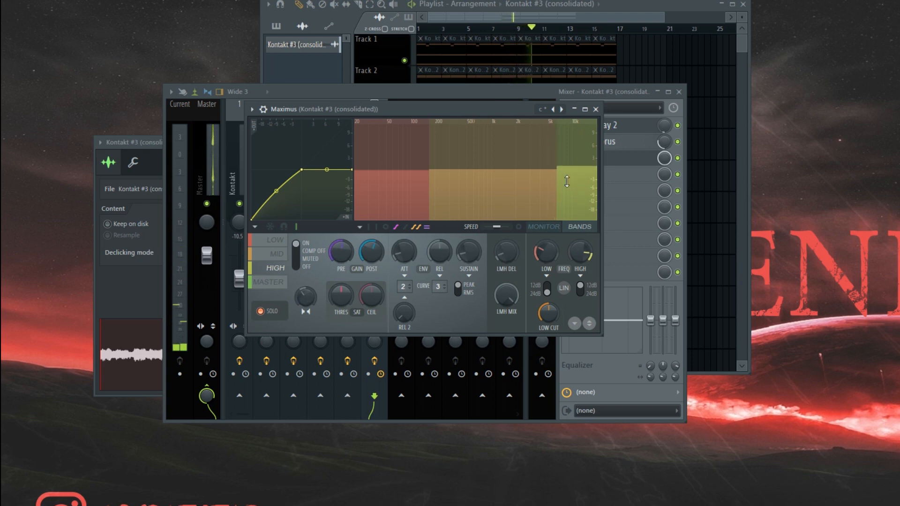
click(277, 254)
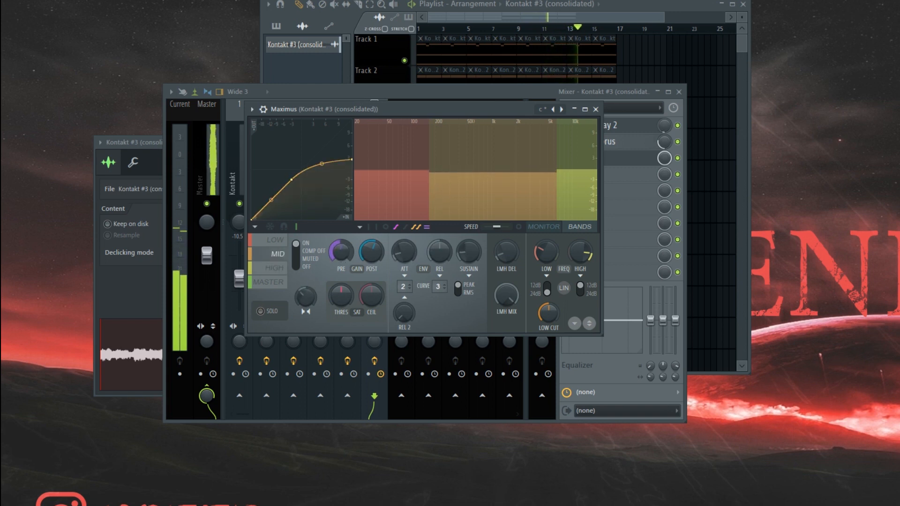
click(420, 187)
Add ShaperBox2 to slot 4 of the consolidated Kontakt #3 track with a 1/2-length Reverse time shape and reduce its mix.
click(631, 174)
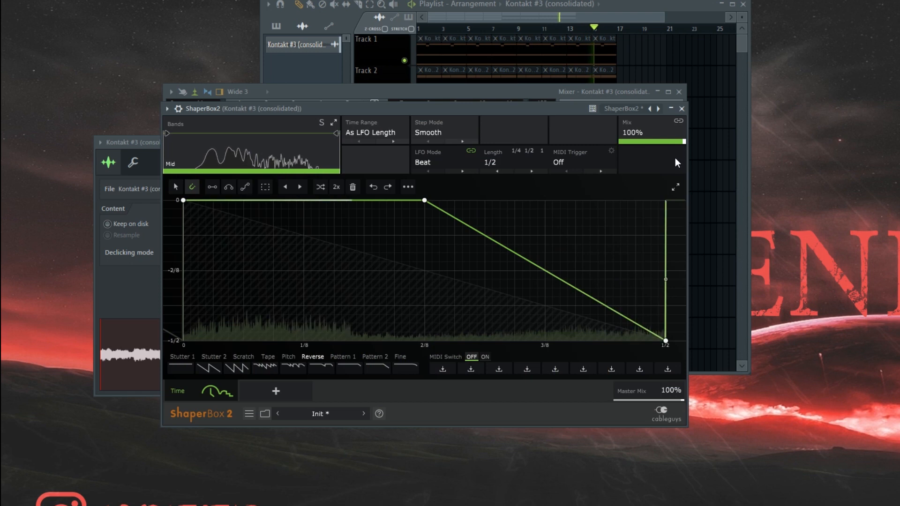
drag(678, 142, 678, 200)
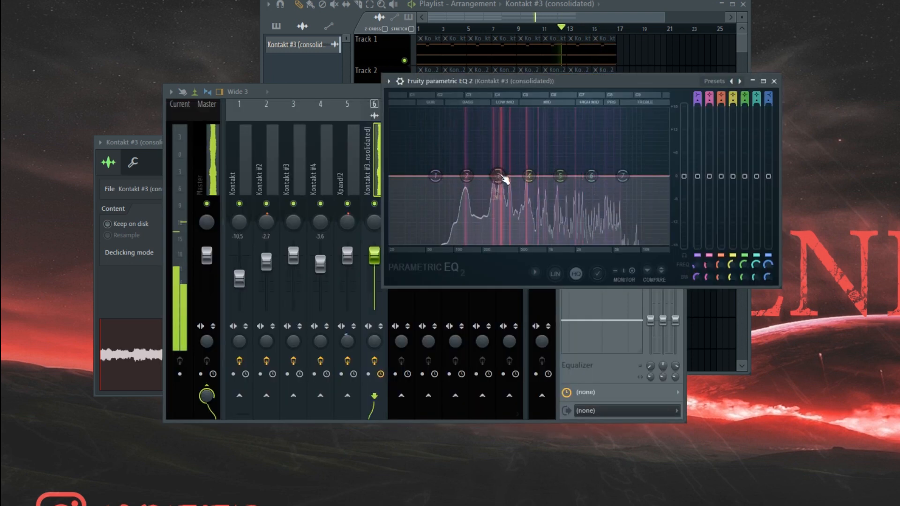
Move band 3 of Fruity parametric EQ 2 on the consolidated Kontakt #3 track to a higher frequency and adjust its bandwidth.
drag(501, 176, 602, 180)
scroll(500, 185, down, 5)
scroll(529, 185, down, 3)
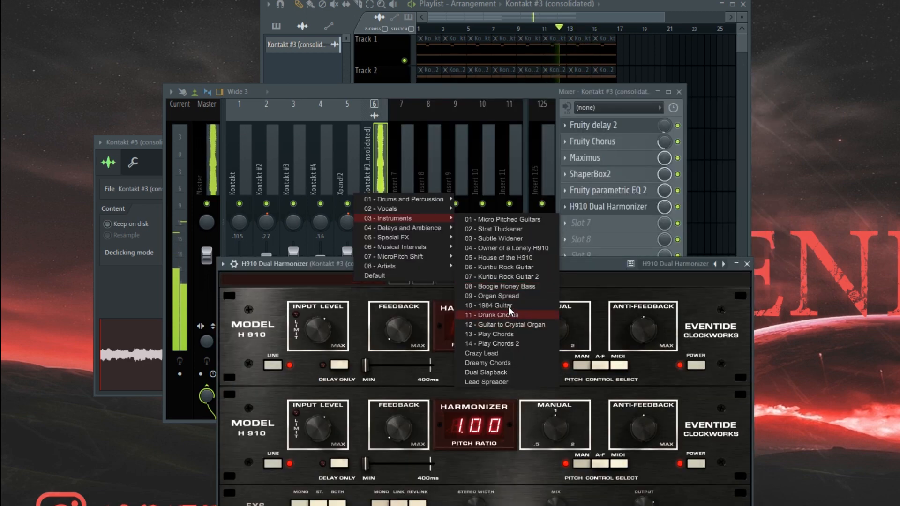
Load an Instruments preset in H910 Dual Harmonizer in slot 6 and transpose SoundShifter Pitch in slot 7 up 3 semitones.
click(508, 307)
drag(491, 261, 477, 181)
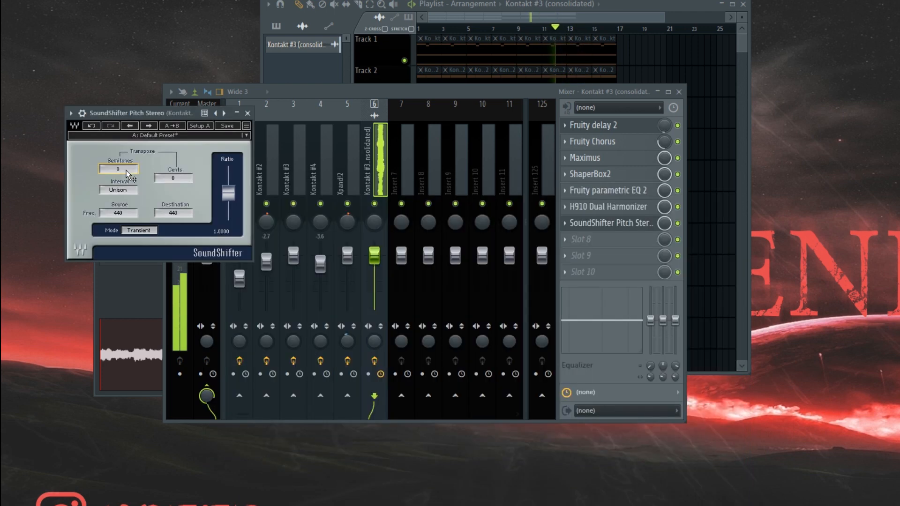
scroll(125, 170, up, 4)
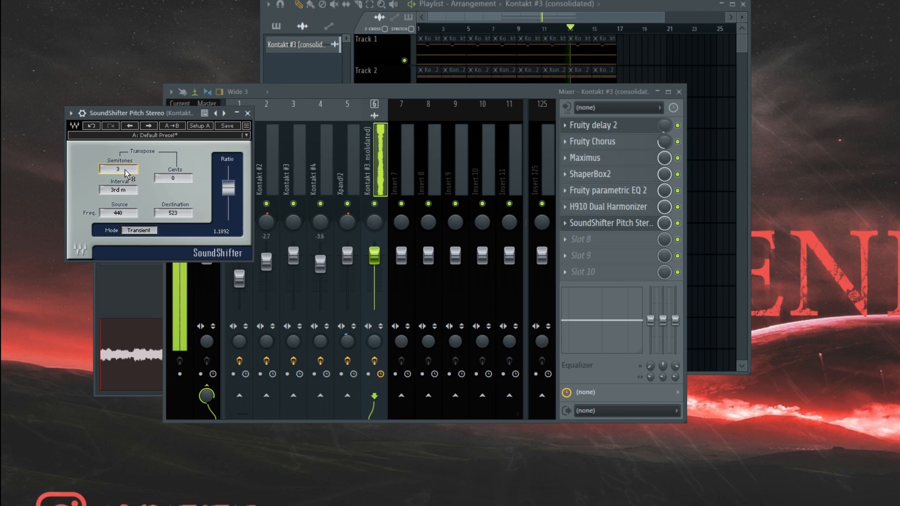
Add Fruity Limiter to slot 8 and RVox to slot 9 of the consolidated track, with RVox compression at -5.2.
click(591, 240)
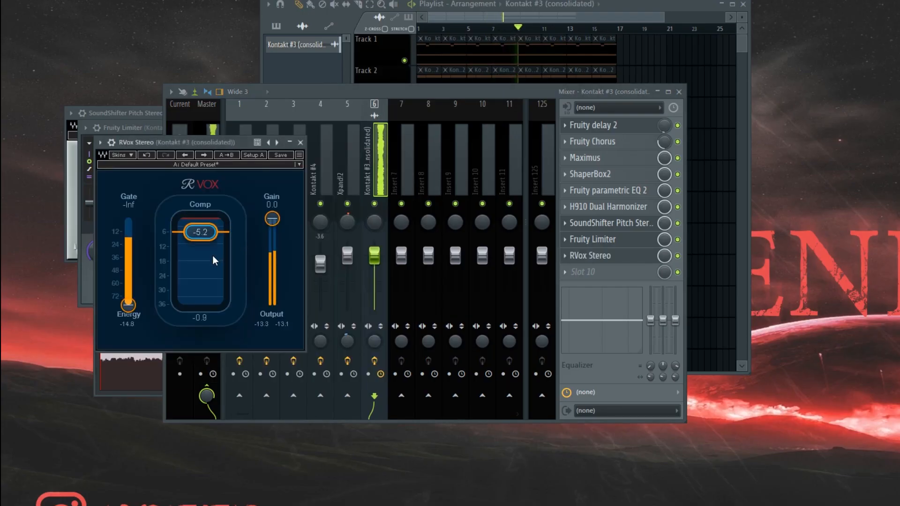
click(589, 263)
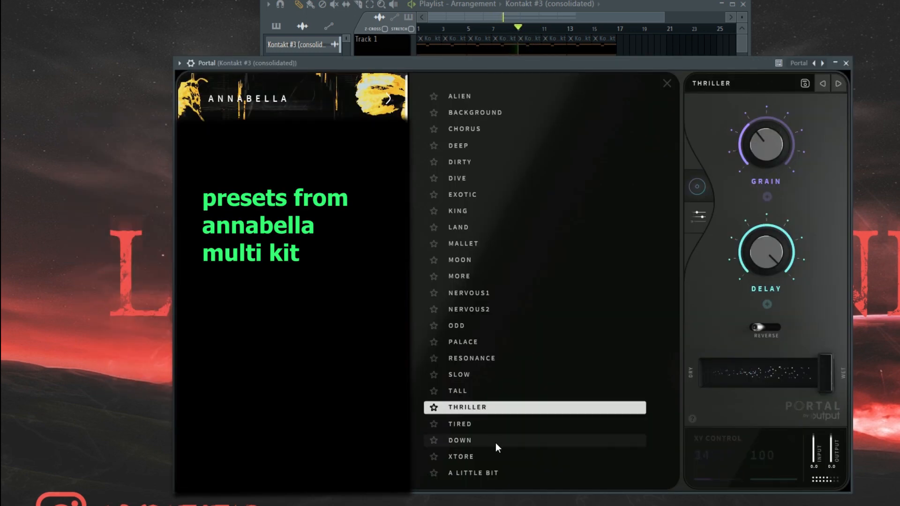
Load the Annabella bank's King preset in Portal, set dry/wet to 42 percent and lower the Filter macro.
click(489, 448)
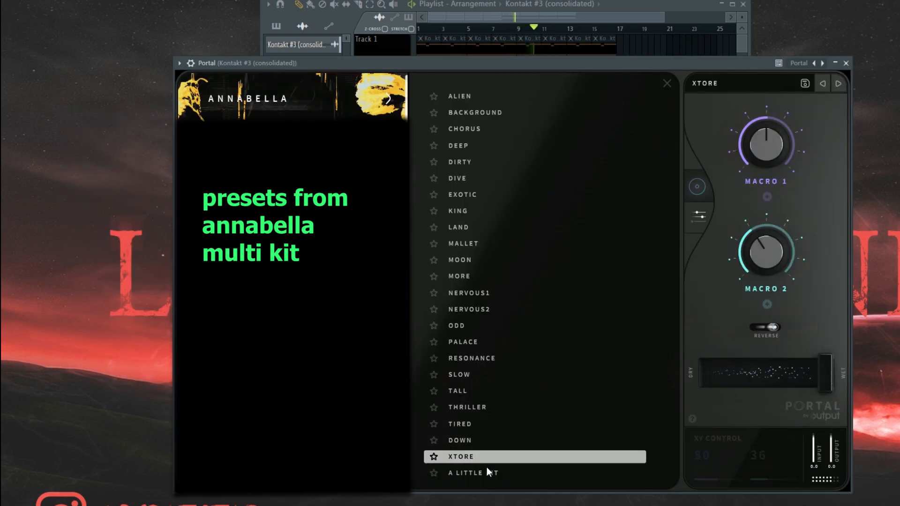
click(570, 194)
click(572, 215)
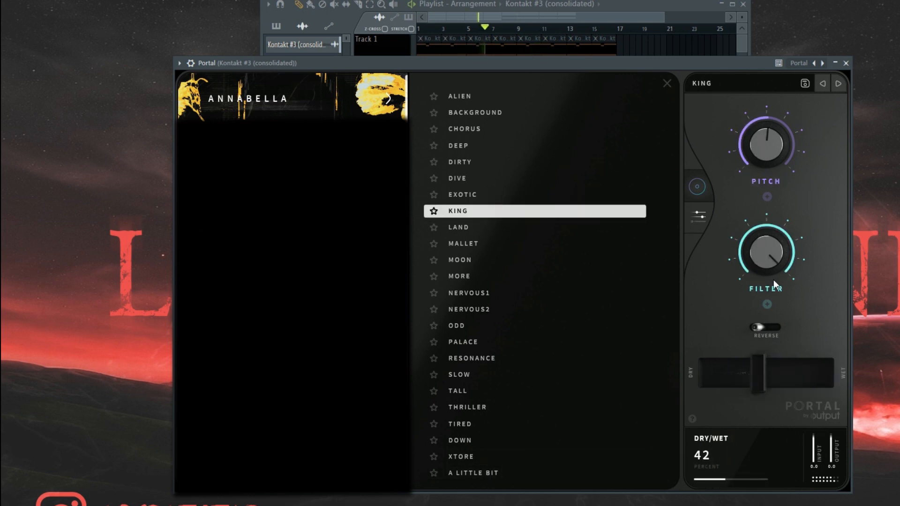
drag(781, 229, 773, 295)
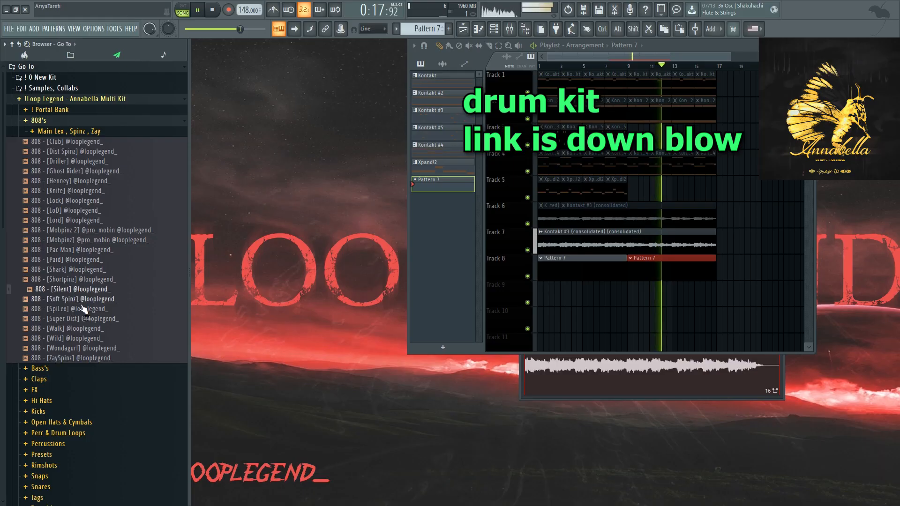
Audition several 808s from the Annabella Multi Kit and open the Dist Spinz 808 in a new sampler channel.
click(82, 300)
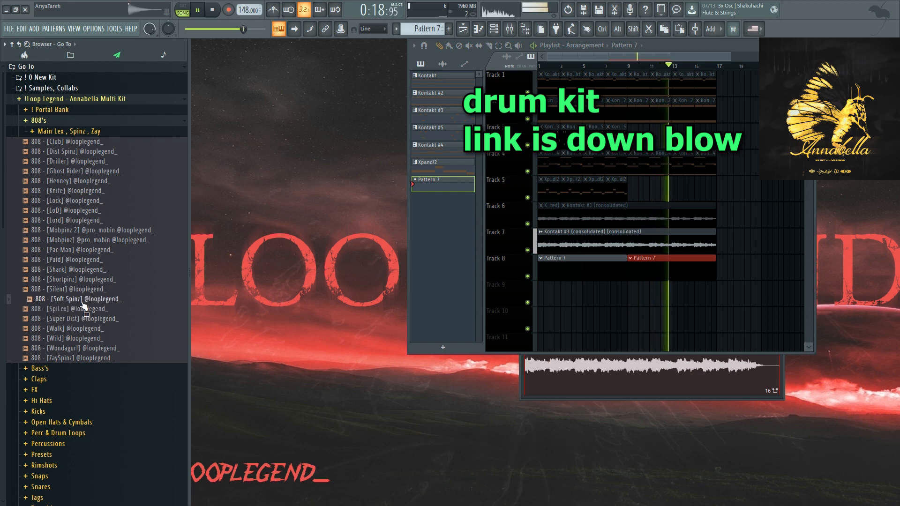
click(92, 349)
click(89, 154)
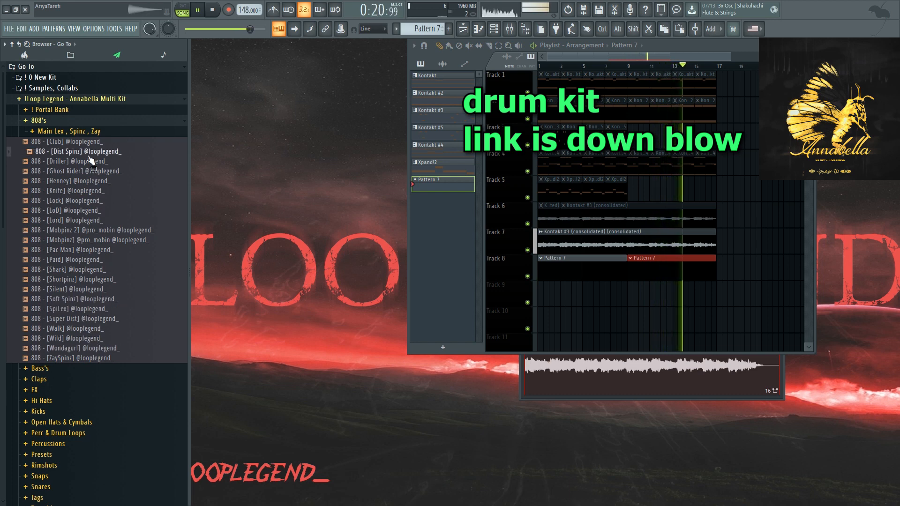
right_click(90, 154)
click(117, 161)
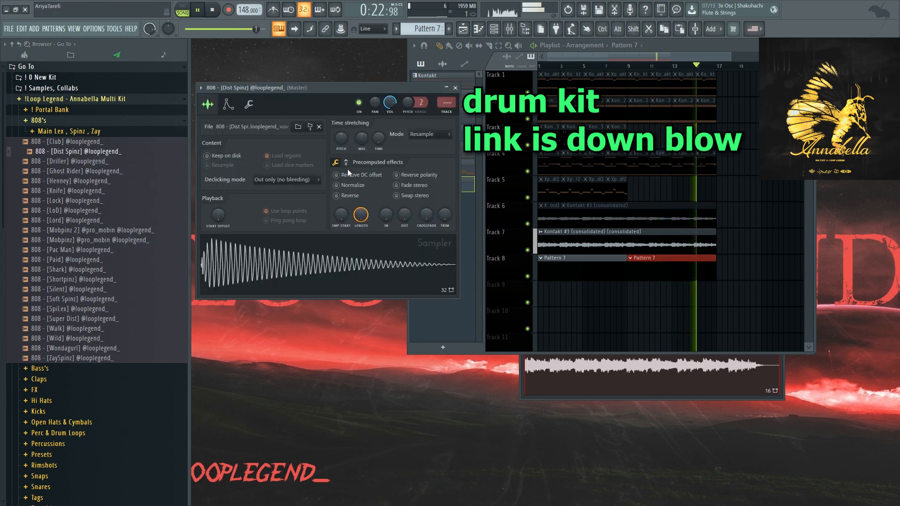
Add Fruity Soft Clipper to the Master mixer track and return to the Dist Spinz 808's piano roll.
key(F6)
key(F7)
key(space)
key(F9)
click(686, 202)
click(150, 156)
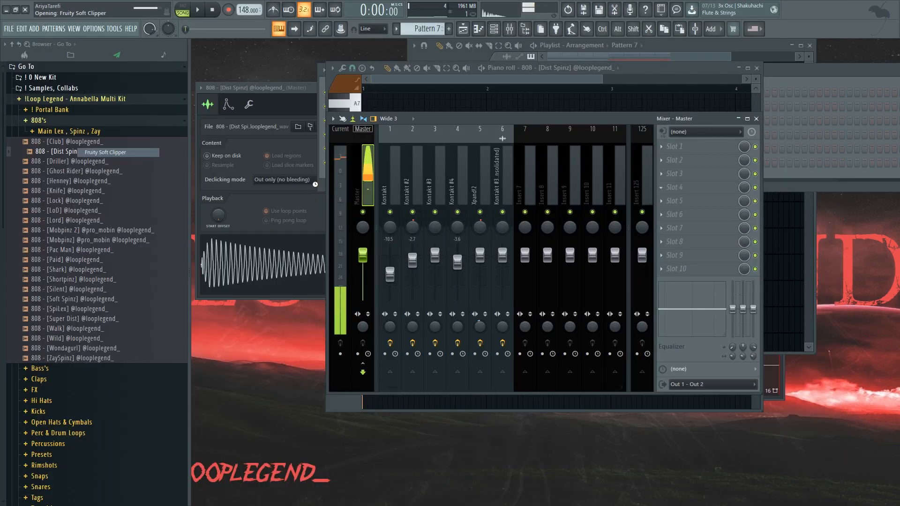
key(F9)
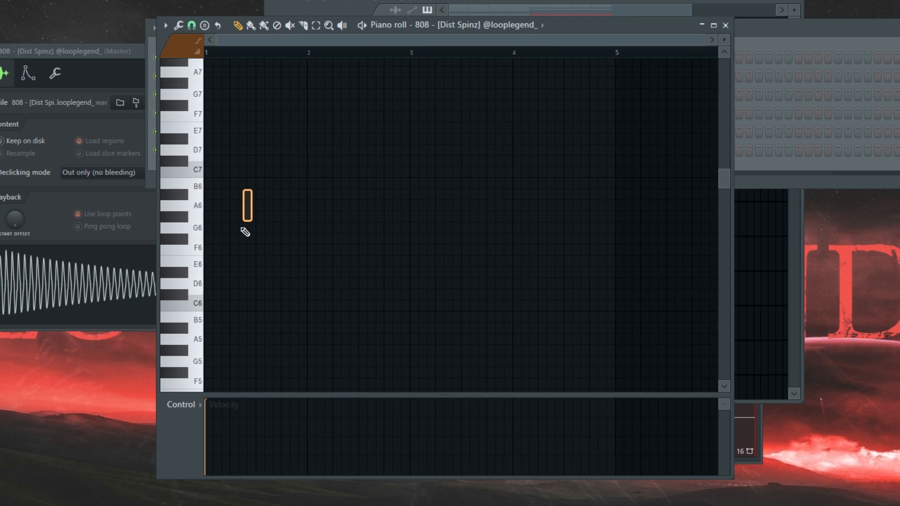
Place short F#5 notes for the 808 at the start and end of bar 1, early in bar 2 and on bar 3.
scroll(243, 232, down, 5)
ctrl+scroll(236, 231, up, 3)
key(space)
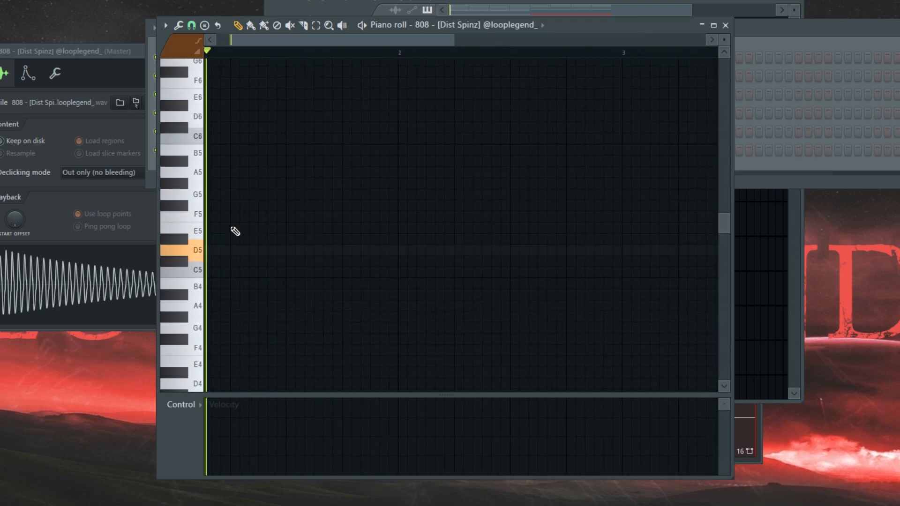
key(space)
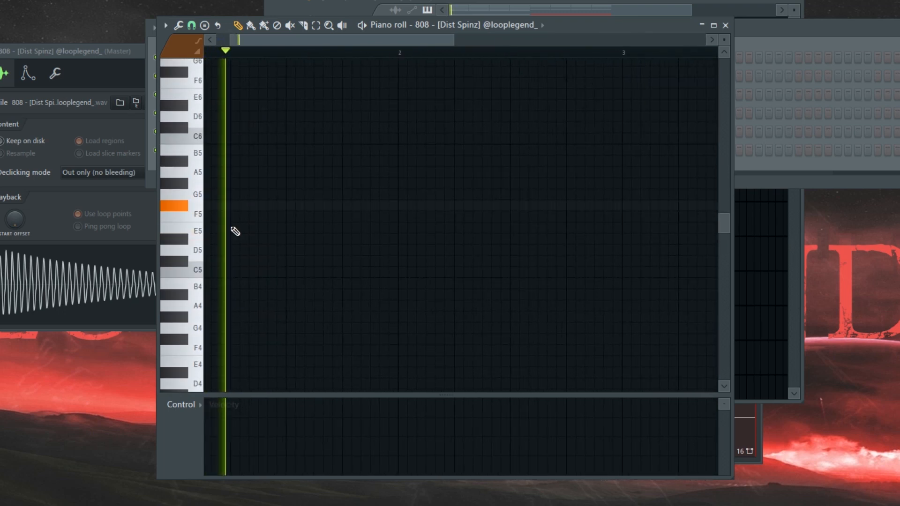
key(space)
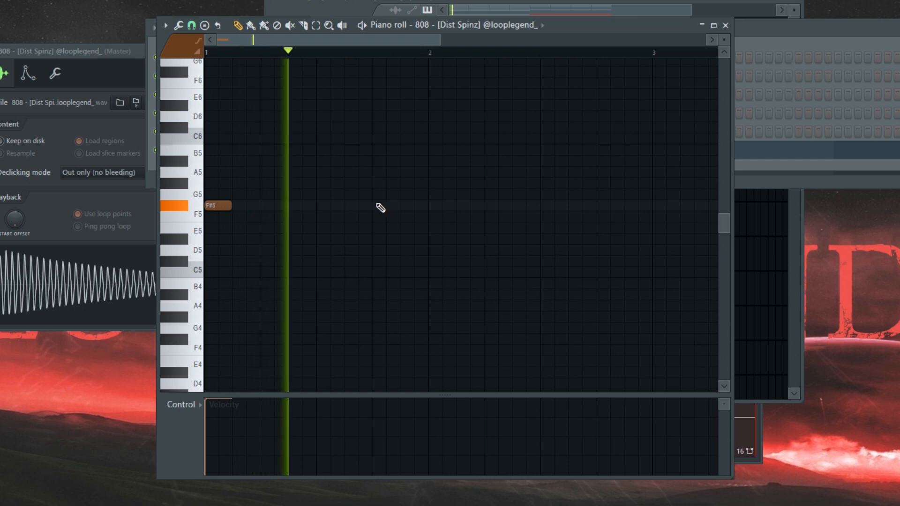
click(403, 205)
click(491, 206)
ctrl+scroll(537, 205, down, 2)
click(536, 205)
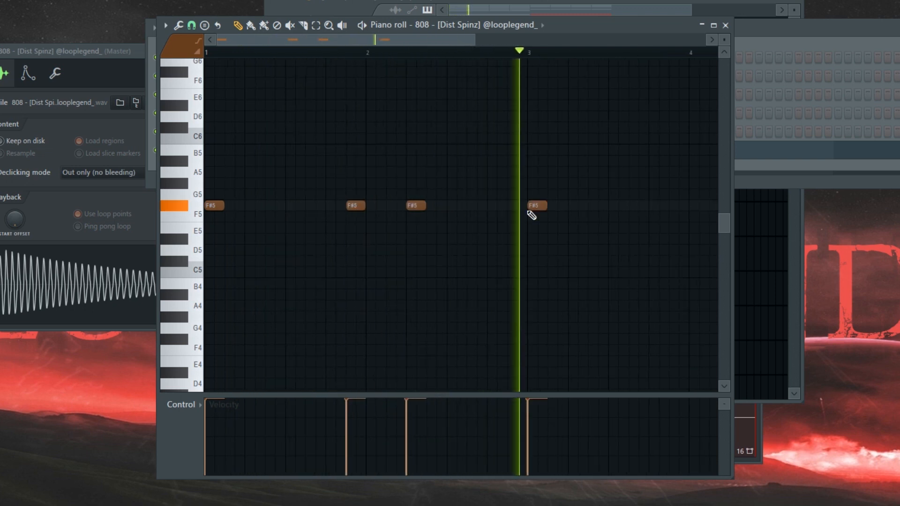
Delete the bar 3 note and duplicate the two-bar 808 pattern into bars 3 and 4.
key(ctrl+l)
right_click(535, 207)
ctrl+scroll(544, 209, down, 2)
key(ctrl+b)
ctrl+drag(461, 247, 488, 251)
key(space)
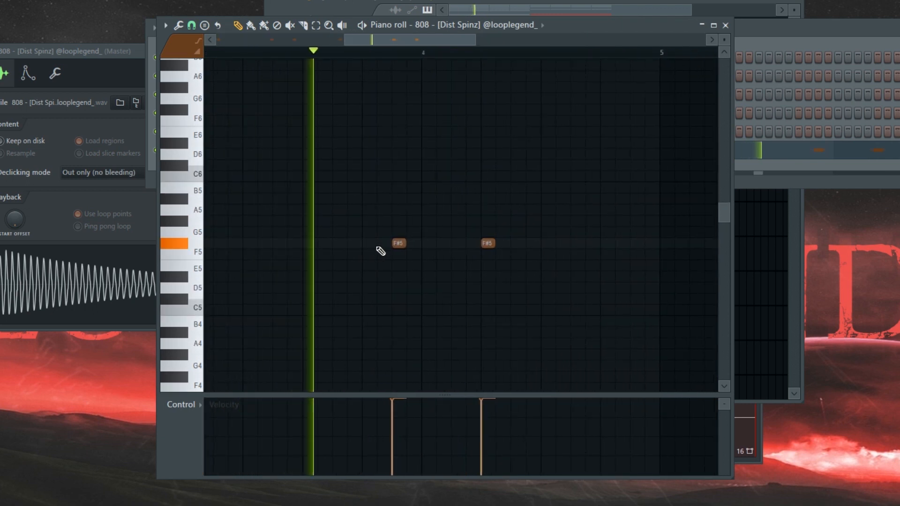
Add low-velocity F#5 ghost notes just before the last note of bar 3 and early in bar 4.
click(408, 244)
drag(407, 245, 378, 245)
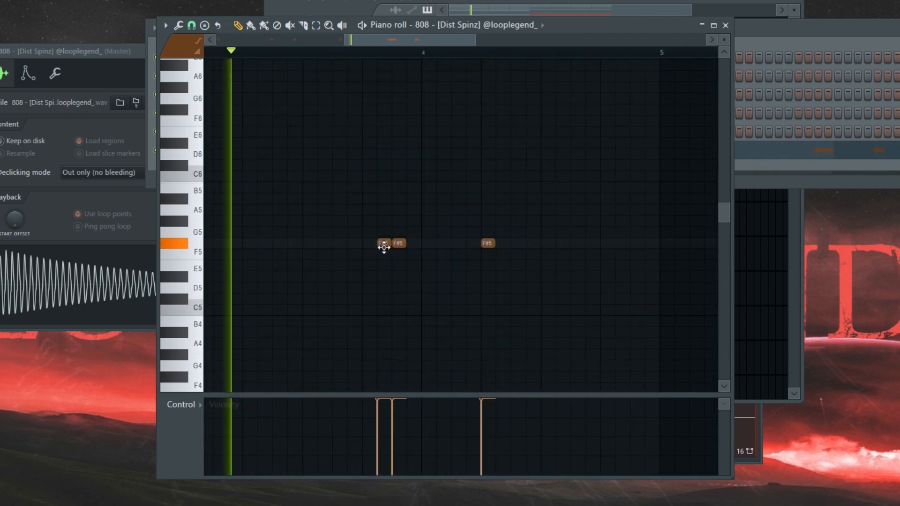
click(379, 416)
click(378, 451)
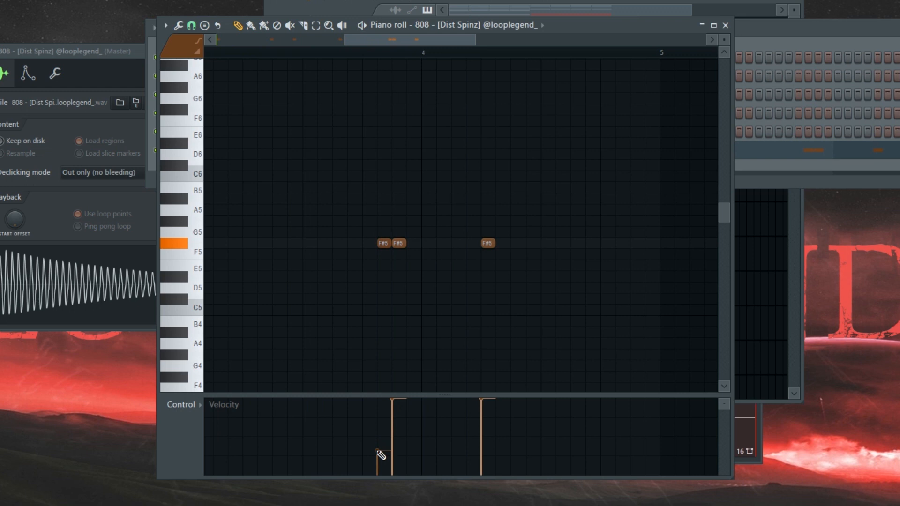
click(444, 245)
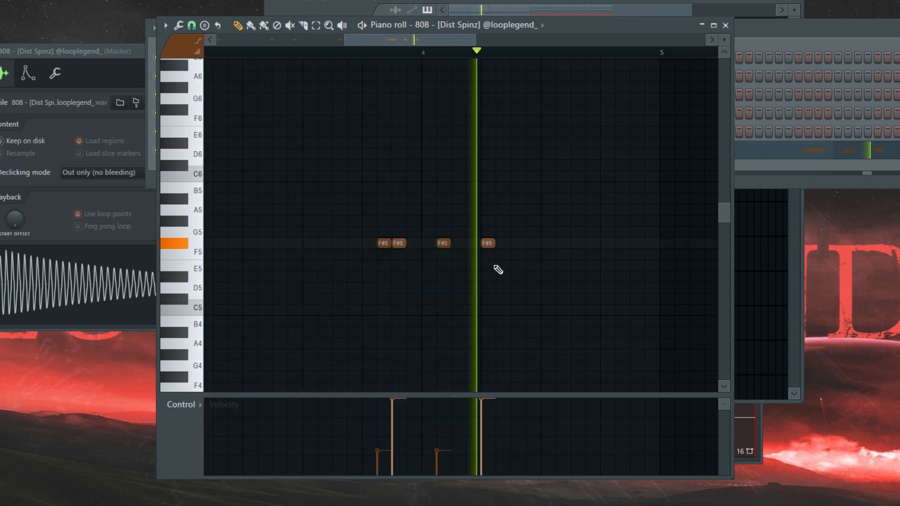
Add two adjacent F#5 notes at the end of bar 4, lower the first one's velocity and raise the second an octave to F#6.
scroll(191, 418, up, 1)
drag(440, 453, 451, 489)
click(185, 406)
drag(541, 243, 580, 243)
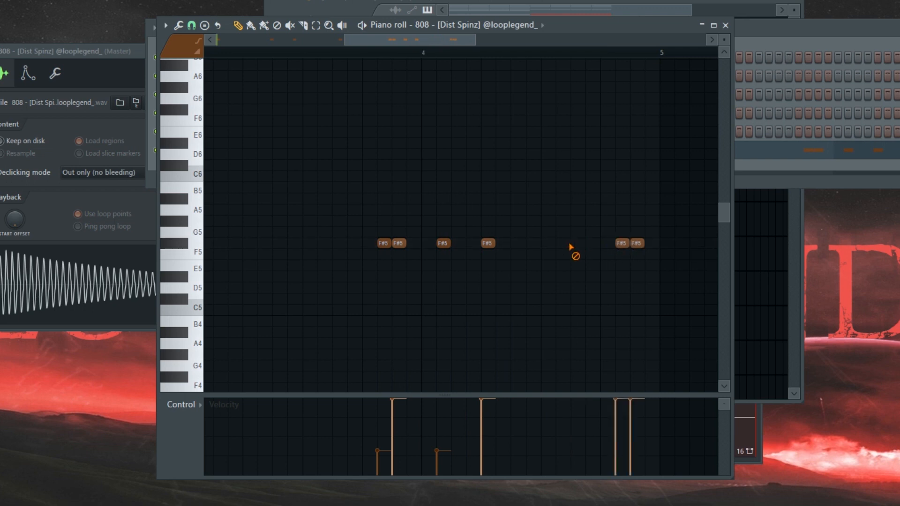
click(609, 455)
key(ctrl+Up)
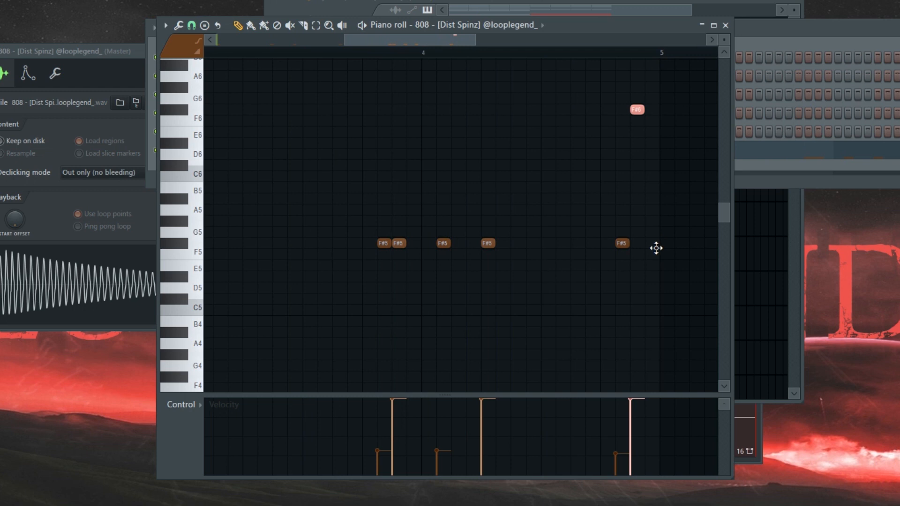
Duplicate the four-bar 808 pattern into bars 5 to 8 and discard the note lengths.
click(661, 248)
key(ctrl+l)
scroll(618, 260, down, 3)
key(ctrl+a)
key(ctrl+b)
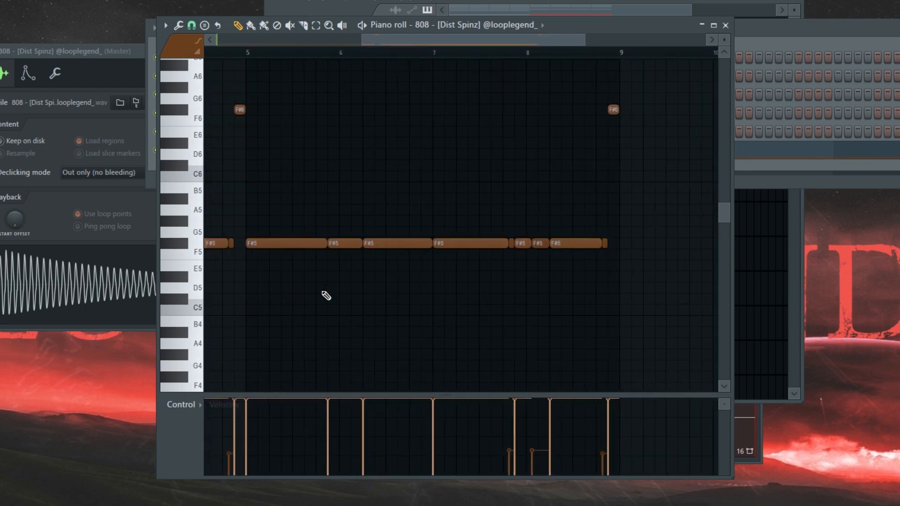
key(shift+d)
Raise the early bar 6 F#5 note by an octave to F#6.
key(space)
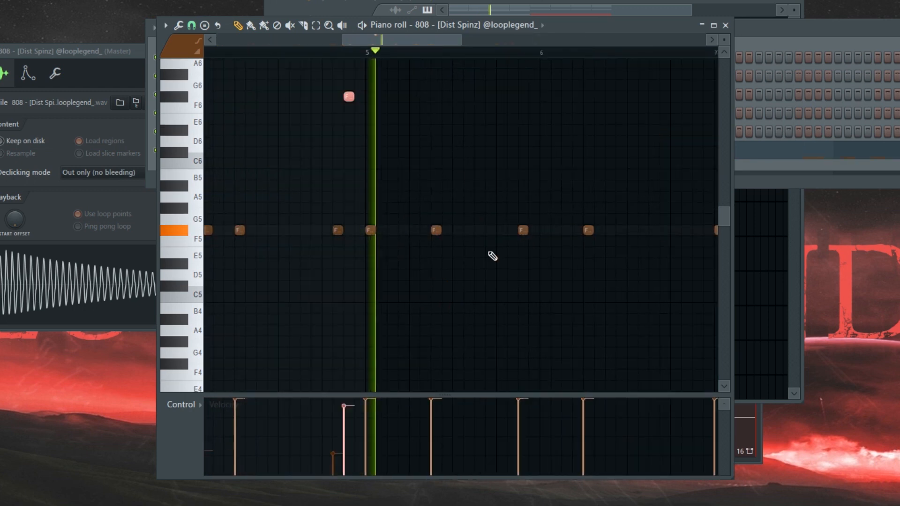
scroll(509, 256, up, 2)
drag(524, 251, 650, 257)
key(ctrl+Up)
drag(508, 236, 238, 264)
click(482, 260)
right_click(482, 259)
key(space)
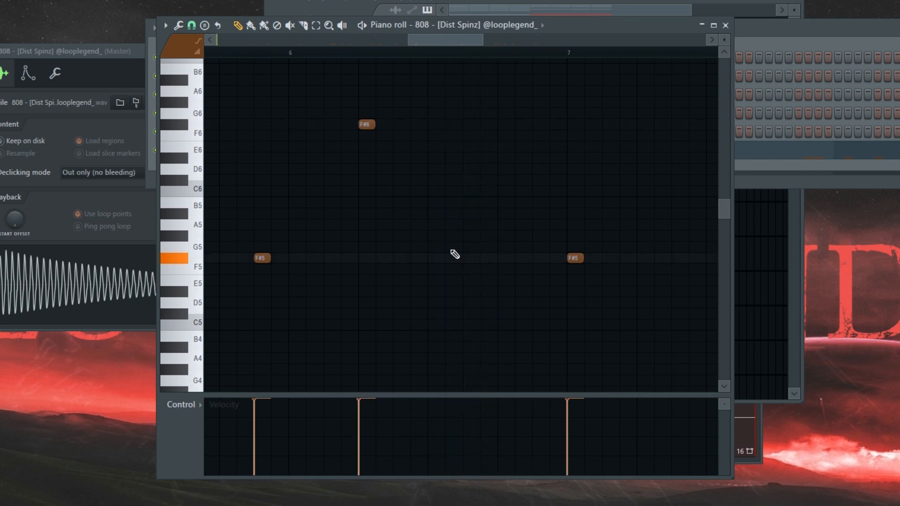
Add a second F#6 later in bar 6 and extra F#5 notes at the end of bar 6 and within bar 7.
key(space)
drag(364, 126, 467, 125)
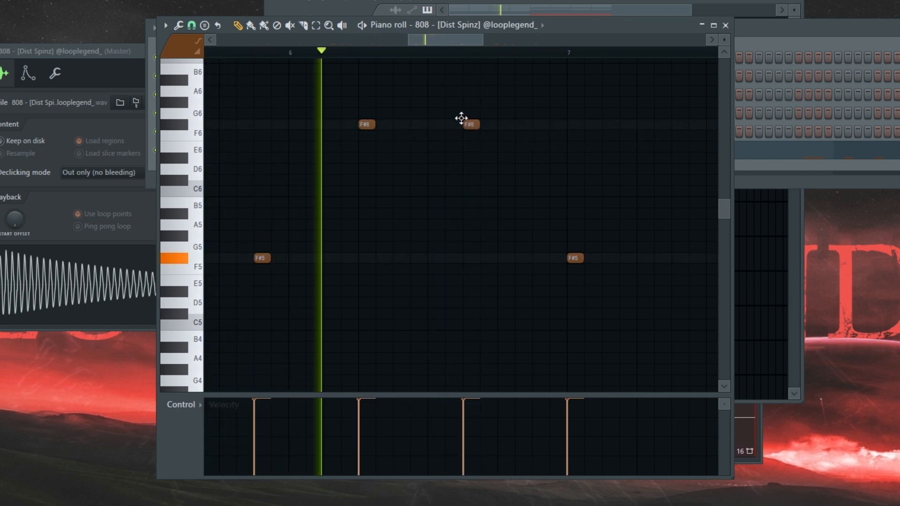
click(538, 258)
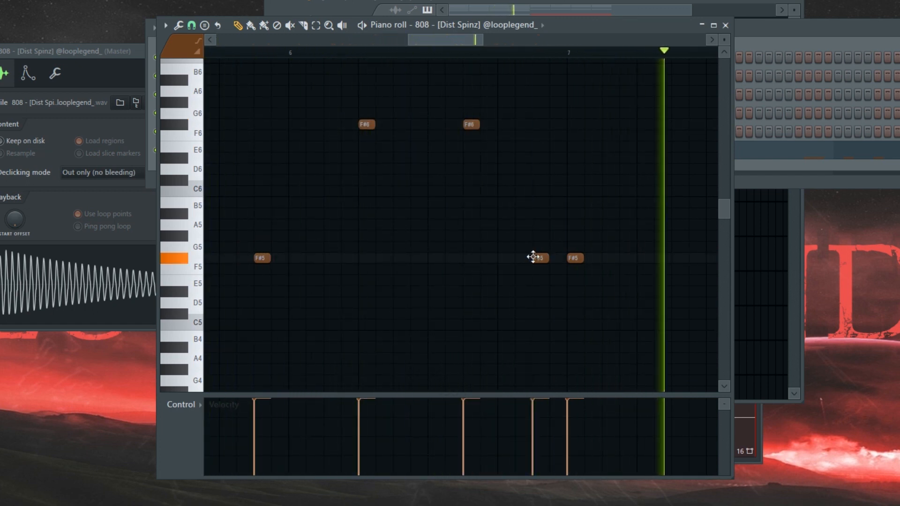
scroll(534, 256, down, 3)
scroll(603, 260, up, 2)
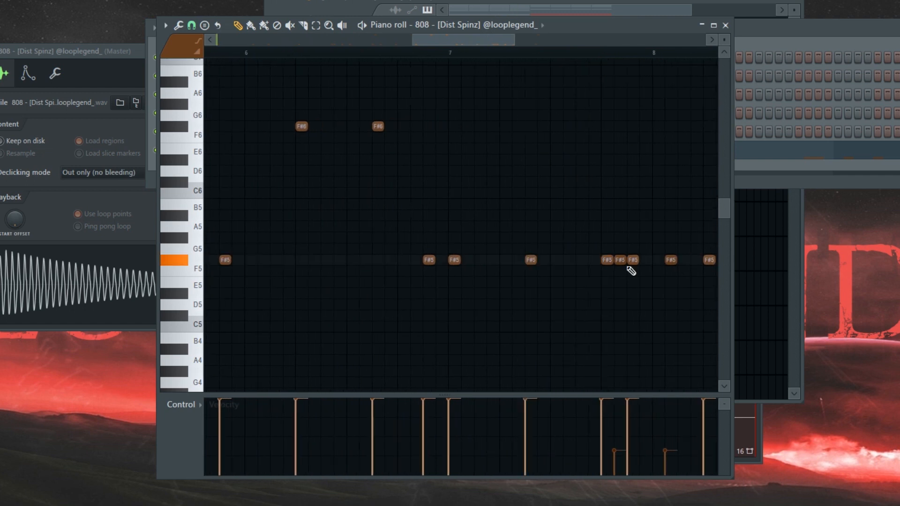
key(space)
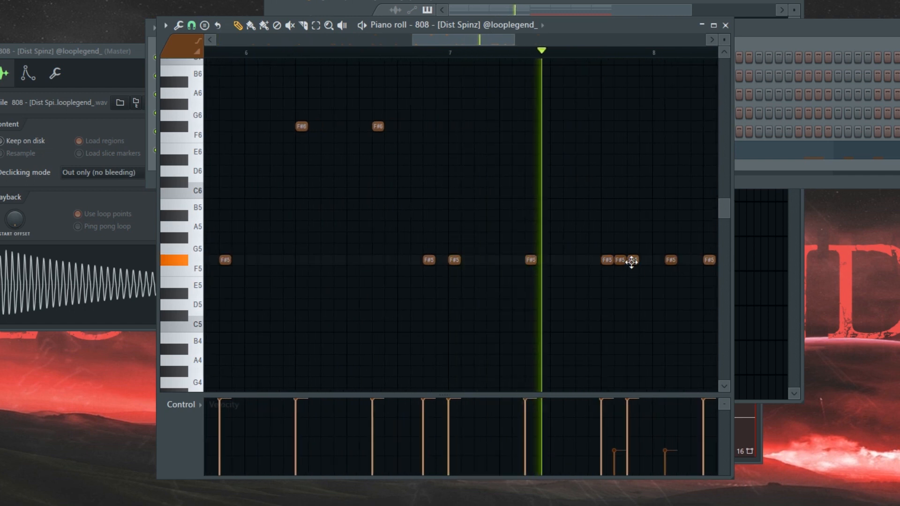
Add an F#5 note past the middle of bar 8 and delete the quiet F#5 just before the final F#6.
drag(647, 266, 401, 261)
key(space)
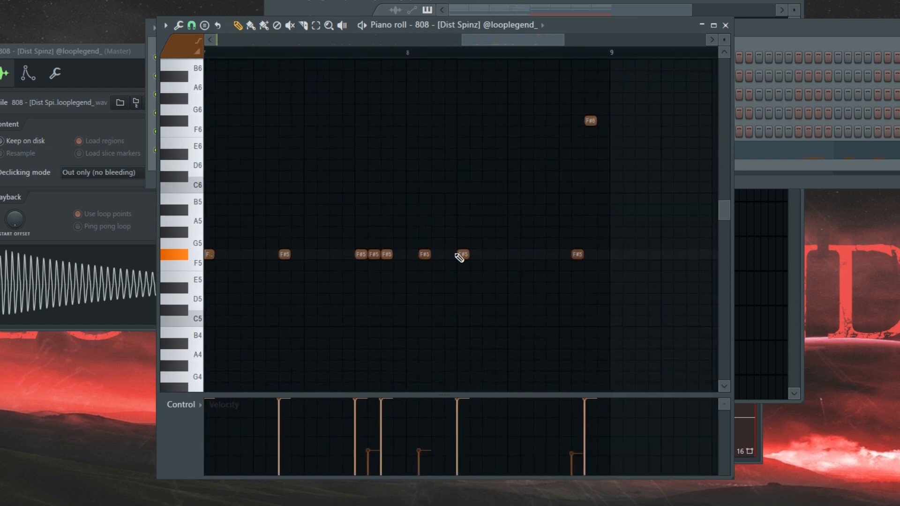
scroll(462, 253, up, 1)
click(540, 255)
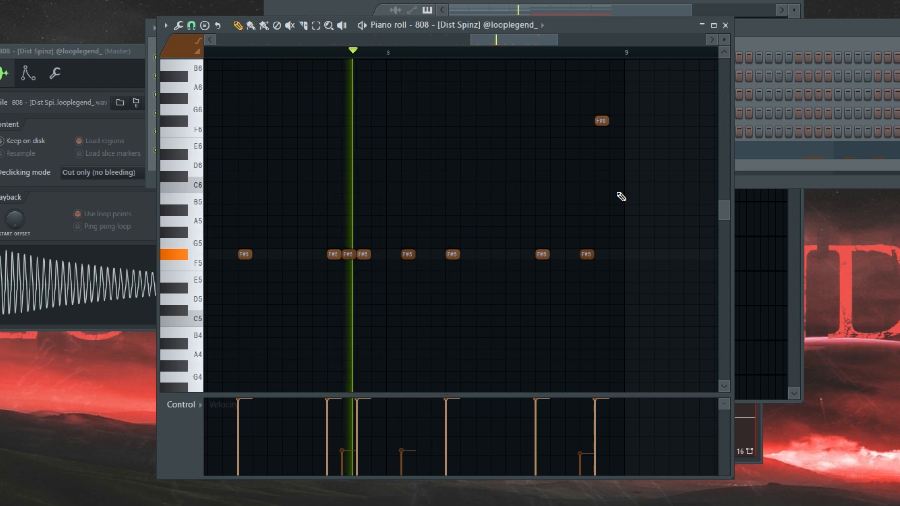
right_click(586, 256)
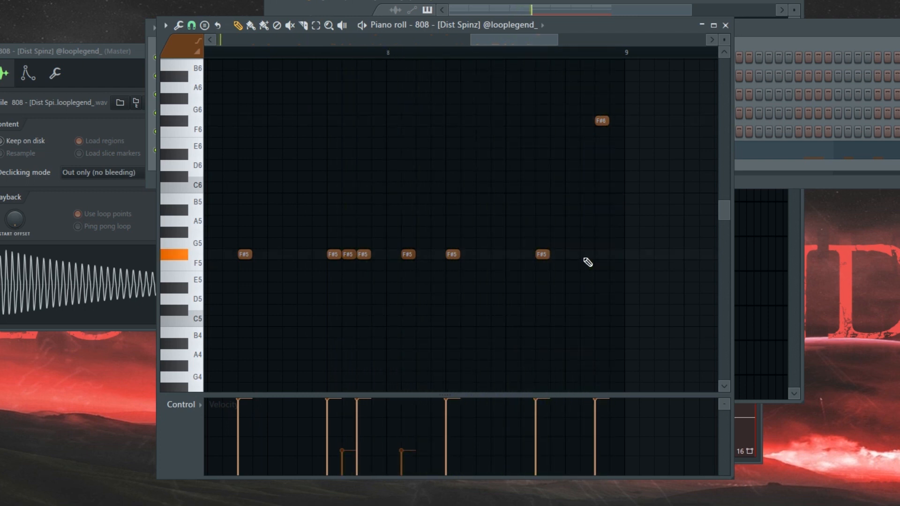
Transpose the final 808 note of bar 8 down to D5.
key(ctrl+Down)
drag(559, 236, 534, 268)
key(ctrl+Up)
drag(592, 270, 617, 245)
key(shift+Down)
key(shift+Down)
key(shift+Down)
key(shift+Down)
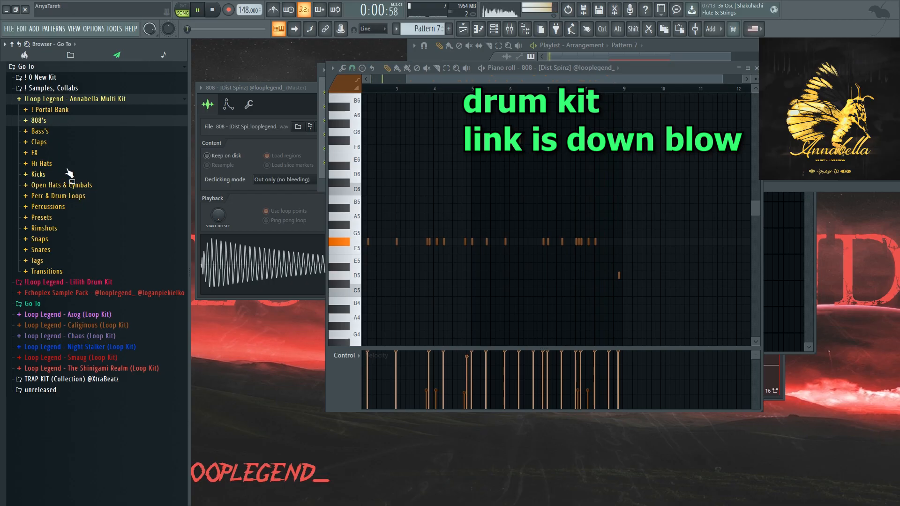
Load Hi Hat - [Oh Hey Pyrex] into a new channel and fill its piano roll with the ! Hi Hat Midi Simple (1) pattern.
click(67, 165)
right_click(96, 224)
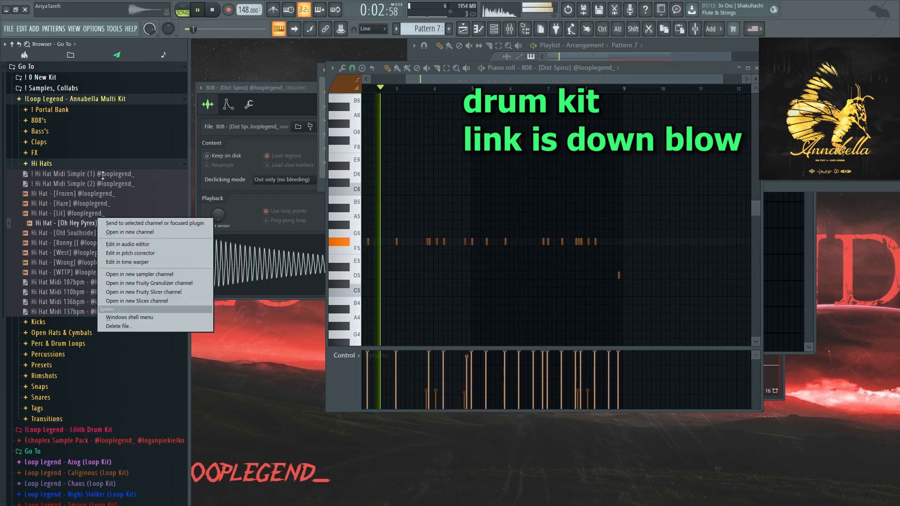
drag(104, 176, 452, 211)
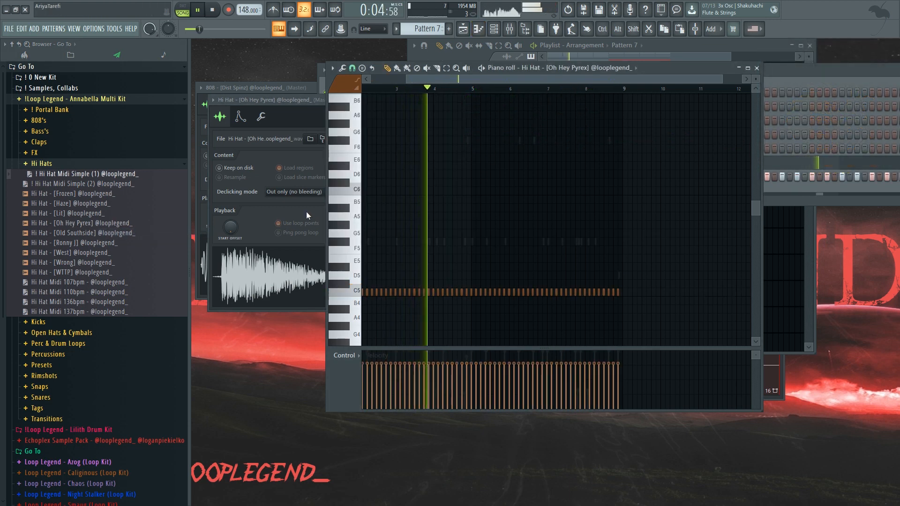
click(309, 217)
drag(358, 225, 358, 224)
key(space)
click(468, 100)
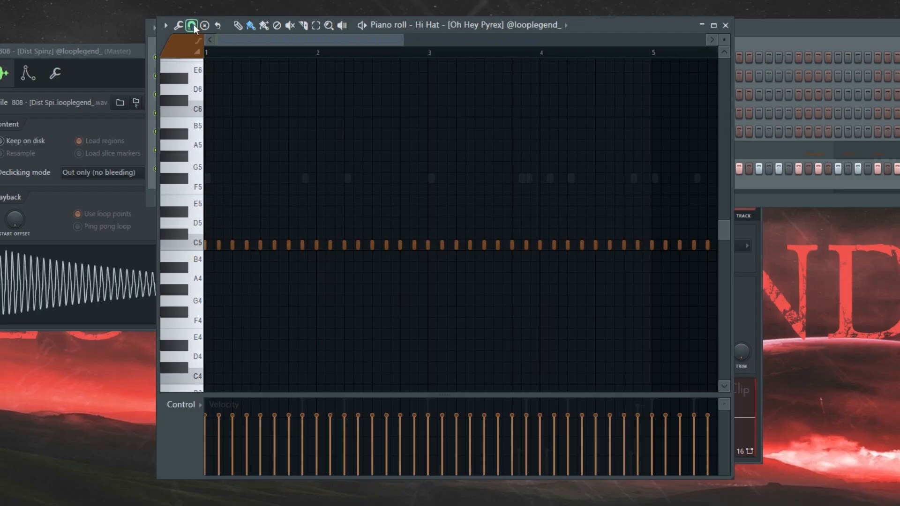
Change the snap setting and replace C5 hats with fast rolls on G4 past the middle of bar 2 and on E4 and F4 early in bar 4.
click(352, 68)
click(204, 111)
scroll(375, 319, up, 3)
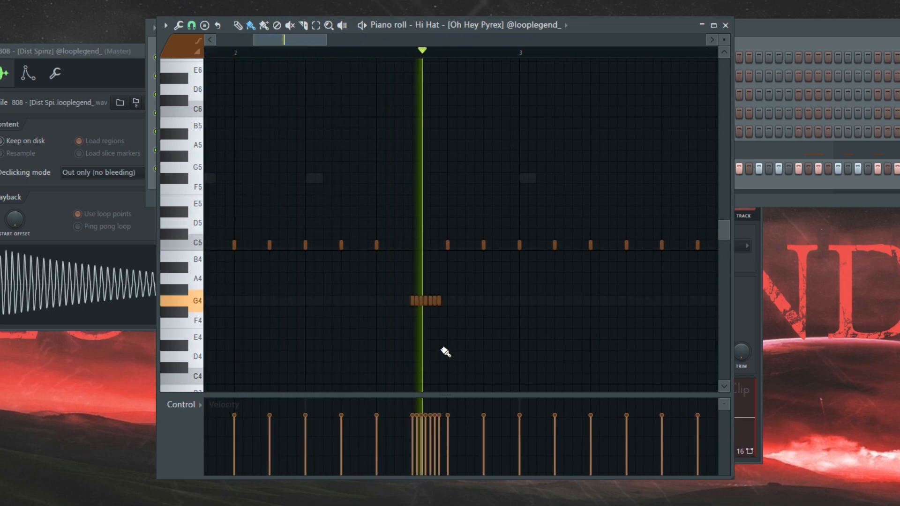
scroll(486, 346, down, 3)
scroll(491, 350, up, 3)
drag(542, 333, 558, 328)
scroll(628, 343, down, 3)
scroll(629, 343, up, 3)
scroll(595, 332, down, 3)
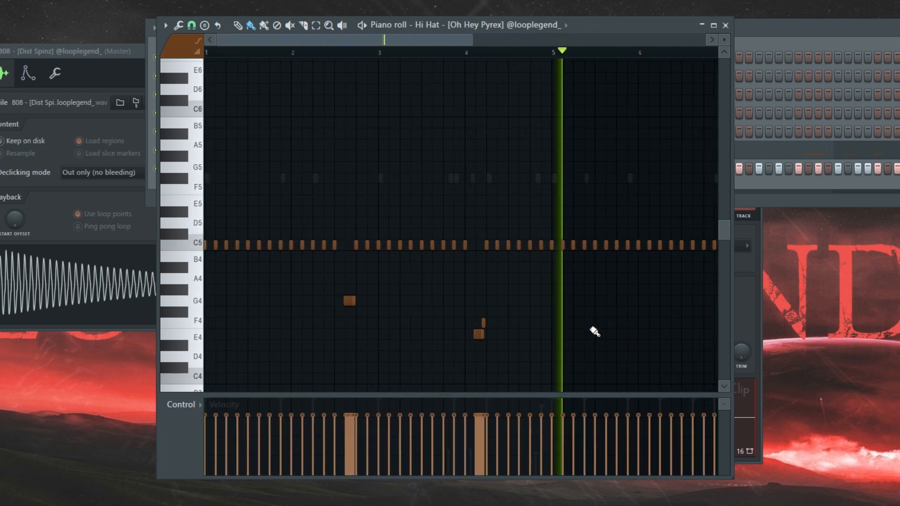
Paint fast hi-hat rolls on C5 in the middle of bar 6, on G#4 late in bar 7 and on F#4 late in bar 8.
scroll(557, 332, up, 3)
drag(530, 246, 543, 246)
scroll(542, 282, down, 4)
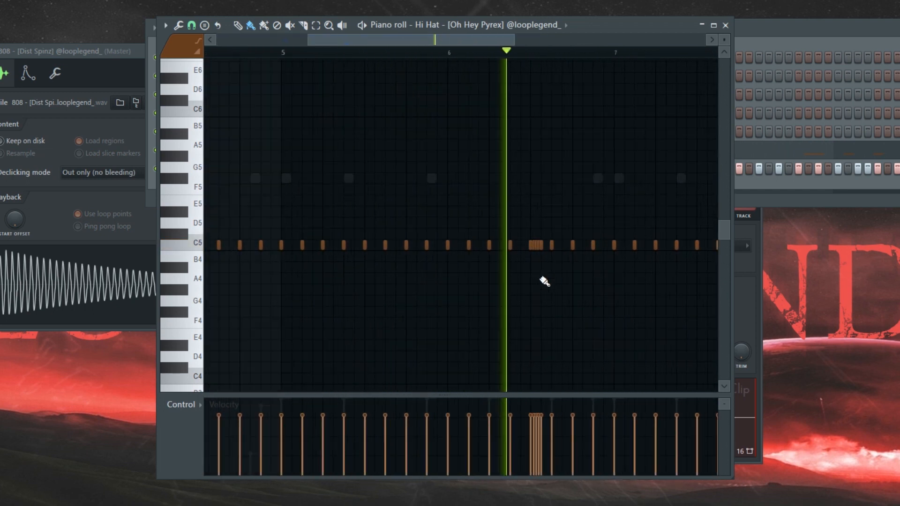
scroll(525, 298, up, 3)
scroll(501, 290, up, 3)
drag(504, 286, 535, 318)
scroll(539, 319, down, 3)
scroll(627, 312, up, 2)
click(638, 311)
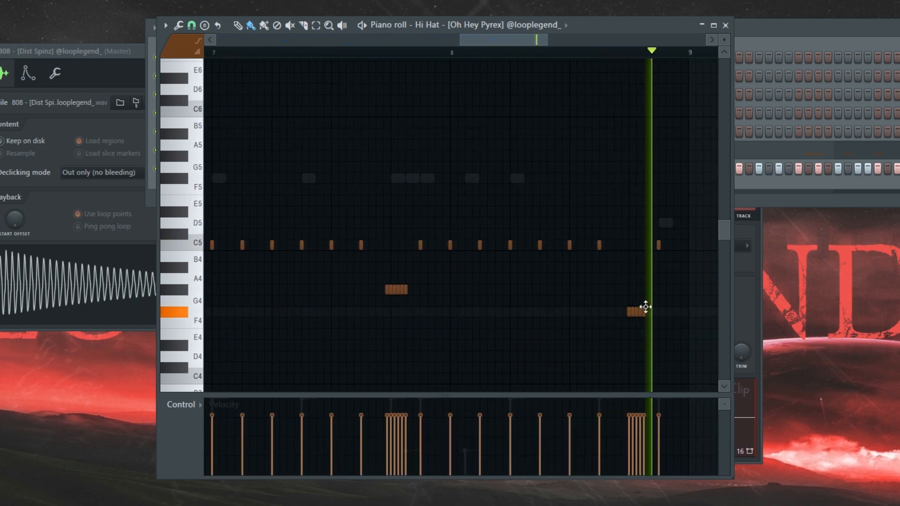
Select the hi-hat rolls pitched below C5 and lower their velocity slightly.
scroll(639, 314, down, 4)
drag(602, 267, 256, 370)
scroll(322, 311, down, 3)
scroll(323, 311, up, 1)
scroll(249, 257, down, 1)
Clone the Hi Hat - [Oh Hey Pyrex] channel and reverse the sample in the copy.
key(F6)
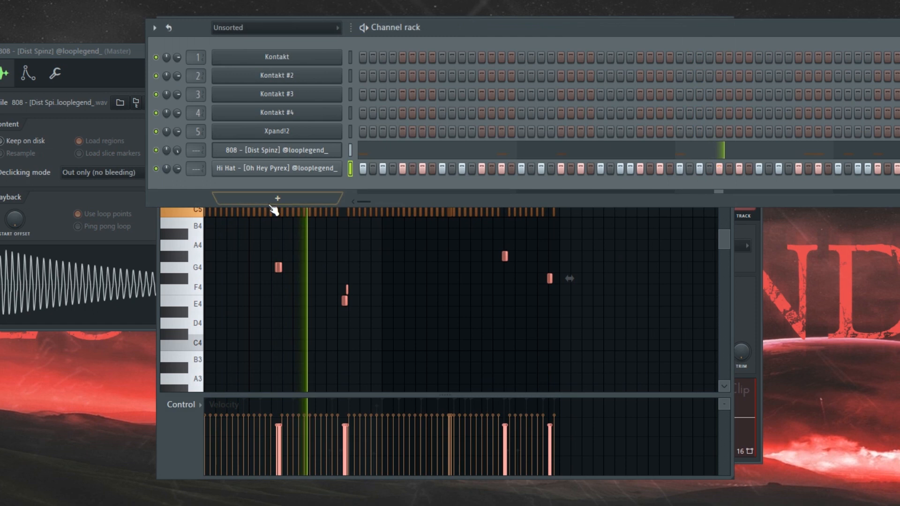
right_click(282, 172)
click(367, 288)
click(287, 187)
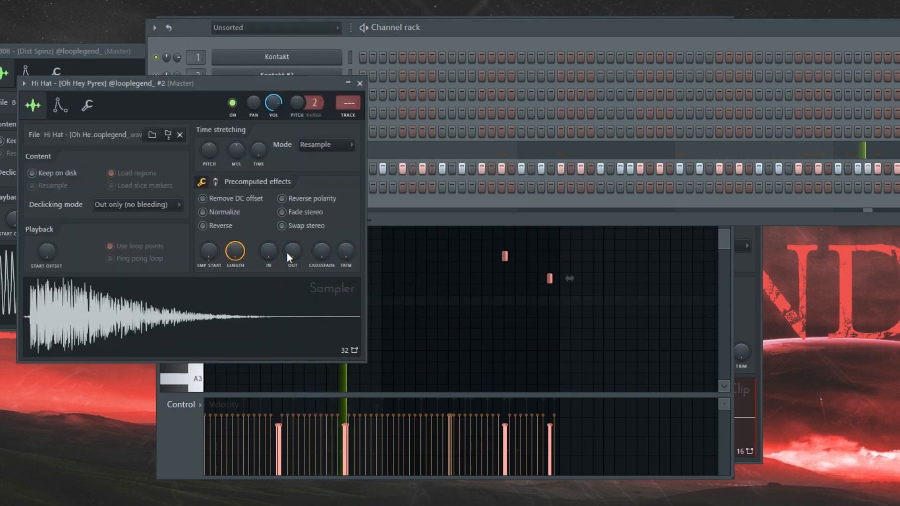
click(222, 226)
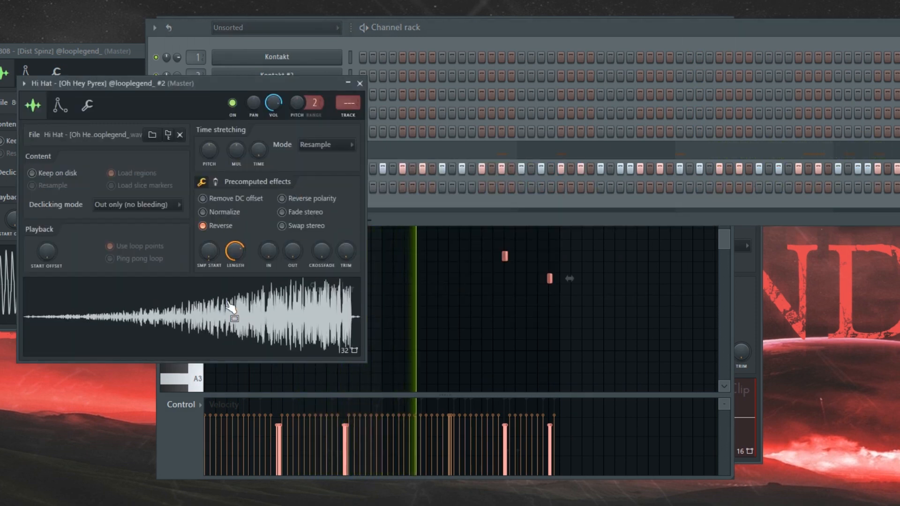
Place reversed hi-hat notes on C5 around the middle of bars 3 and 4.
key(F7)
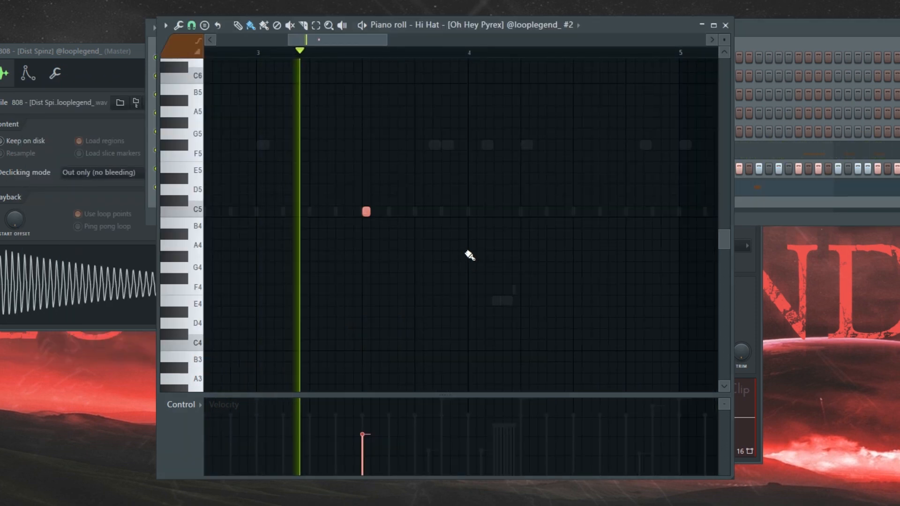
drag(587, 209, 603, 209)
click(577, 212)
scroll(578, 224, down, 2)
scroll(582, 225, down, 1)
Add reversed hi-hat notes on C5 late in bar 6 and a run of four A4 notes from the middle of bar 8.
scroll(622, 226, up, 3)
scroll(628, 220, down, 4)
scroll(609, 220, up, 4)
drag(578, 212, 597, 213)
scroll(596, 218, down, 4)
scroll(553, 232, up, 5)
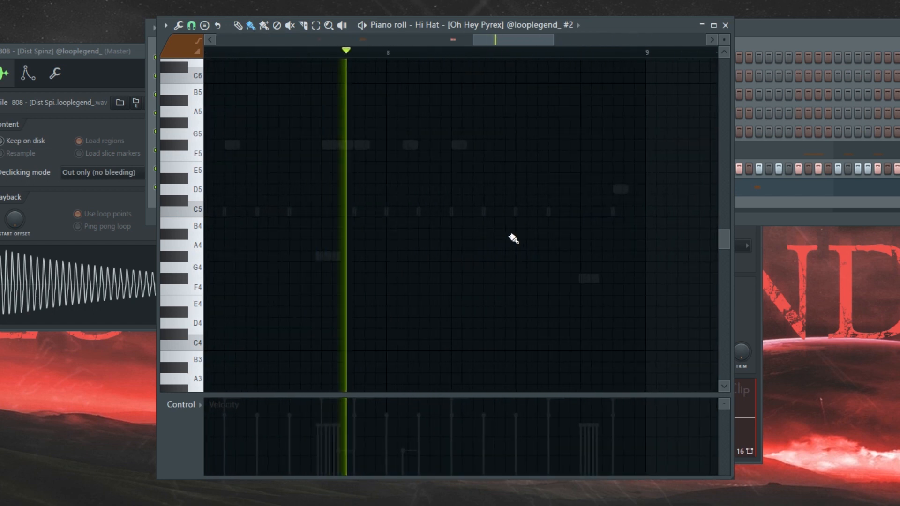
drag(519, 246, 550, 245)
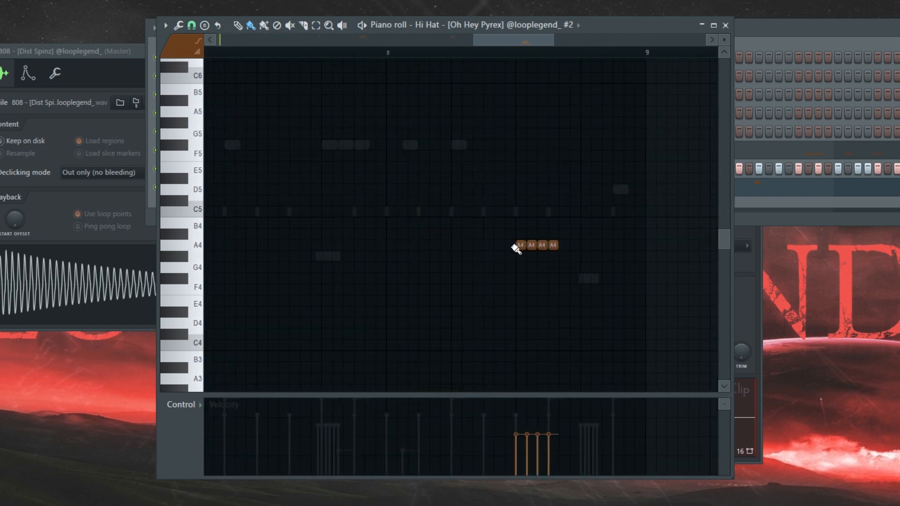
scroll(516, 246, down, 4)
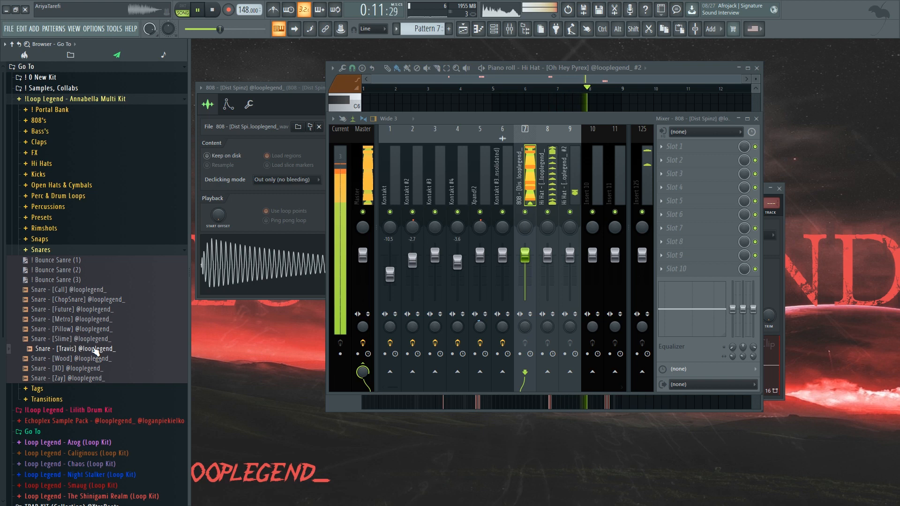
Load Snare - [Travis] into a new channel linked to its own mixer track, using the 8-bar clap MIDI pattern for its notes.
right_click(96, 352)
click(131, 358)
click(56, 143)
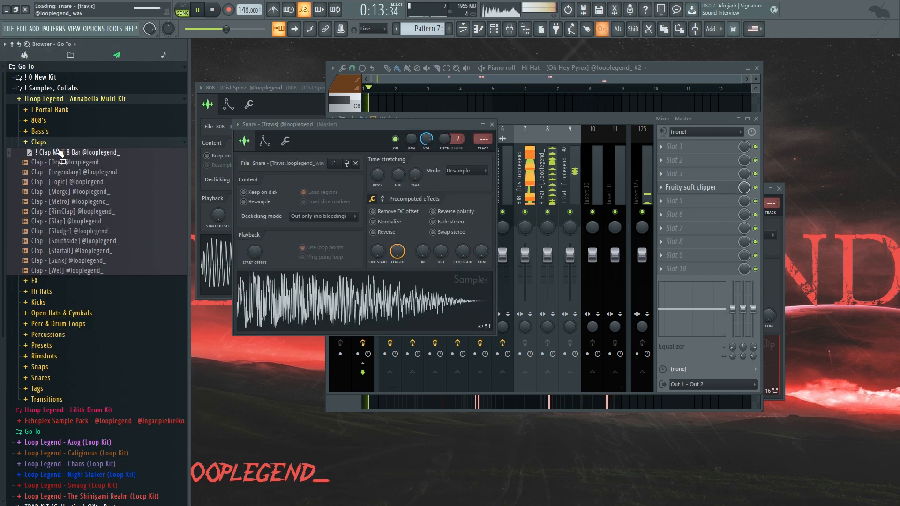
key(F6)
key(ctrl+l)
key(F6)
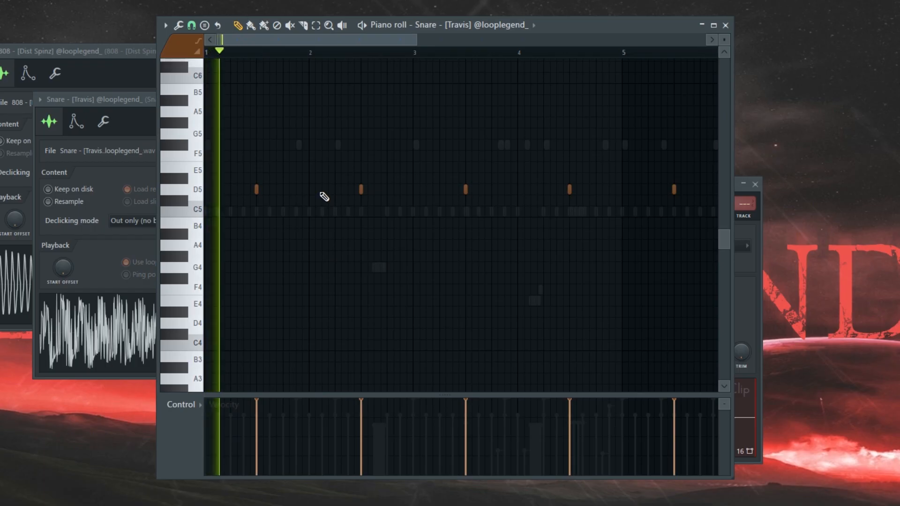
Add softer extra snare hits on D5 early in bar 2 and on D#5 near the end of bar 4.
click(321, 191)
scroll(374, 212, up, 1)
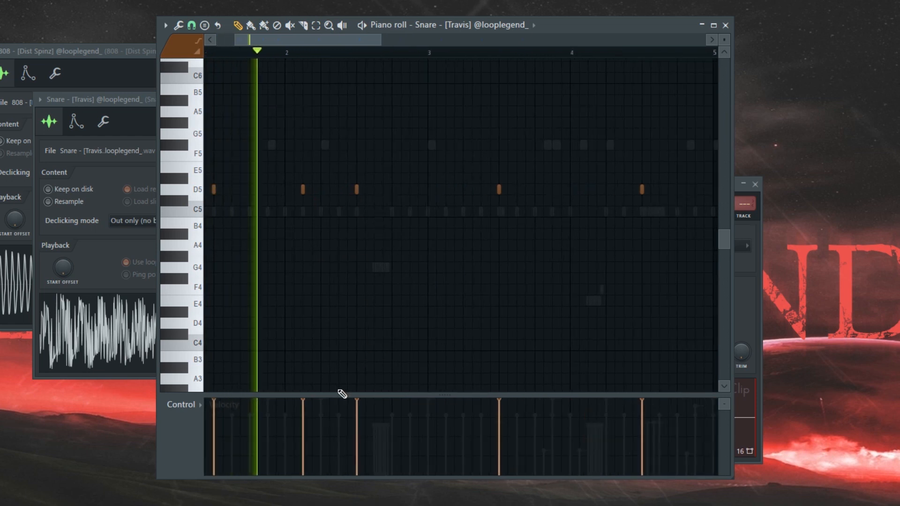
click(303, 412)
scroll(450, 197, up, 3)
scroll(448, 196, down, 1)
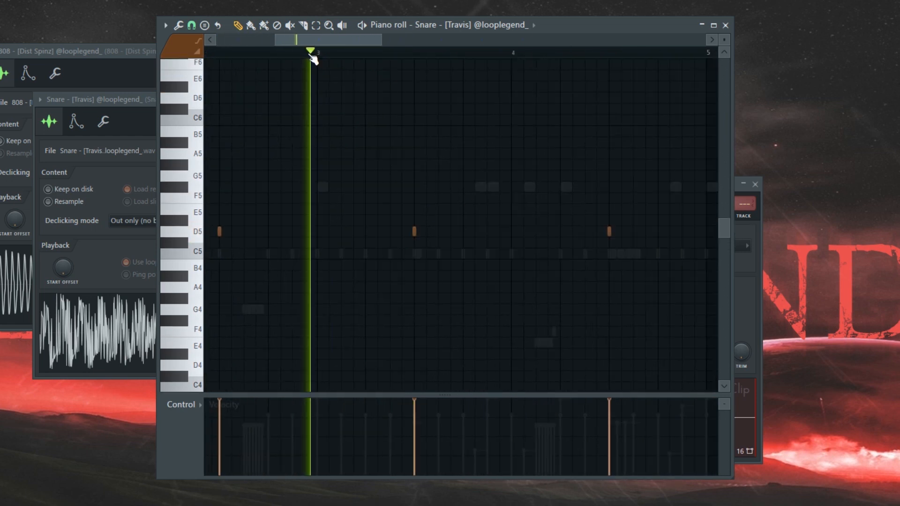
scroll(606, 219, up, 3)
click(616, 232)
scroll(615, 246, down, 5)
scroll(619, 251, up, 5)
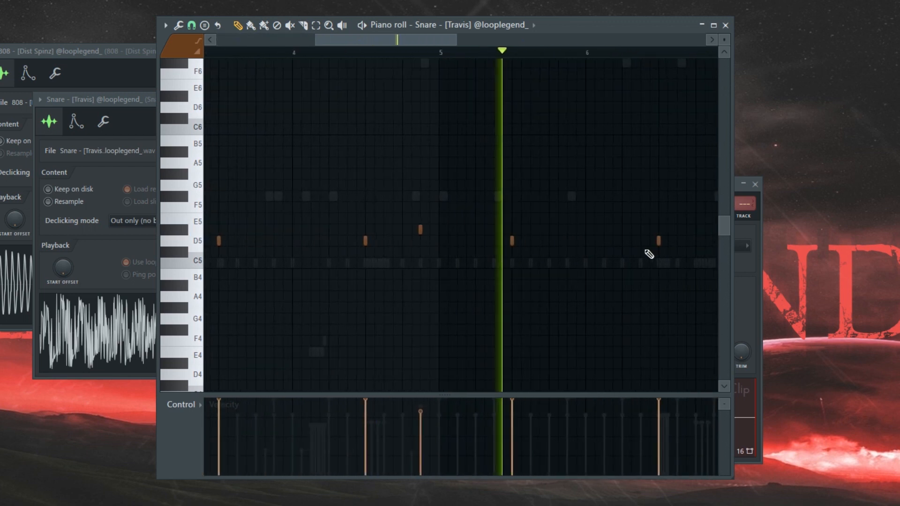
Add softer D5 snare hits early in bar 6, past the middle of bar 7, early in bar 8 and two near the end of bar 8.
click(591, 241)
scroll(594, 245, down, 5)
scroll(575, 258, up, 5)
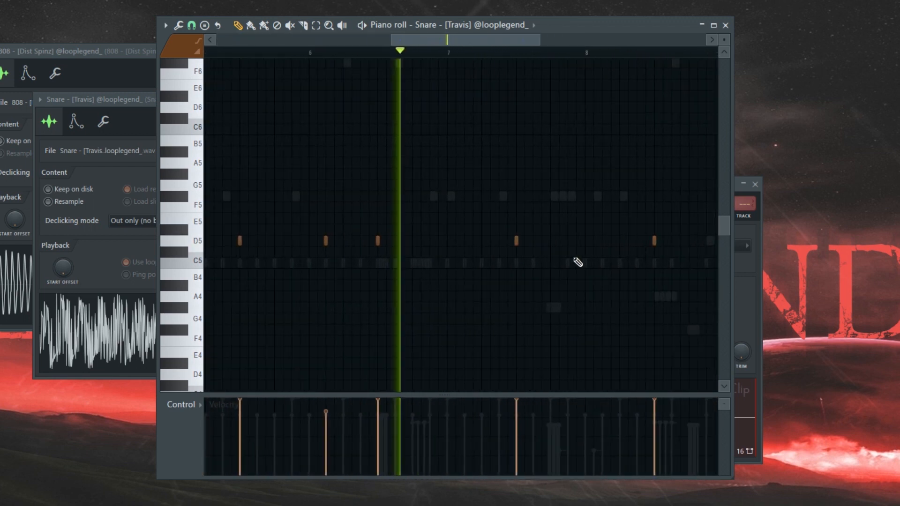
click(512, 242)
scroll(592, 262, down, 3)
click(618, 241)
scroll(637, 256, down, 2)
click(668, 241)
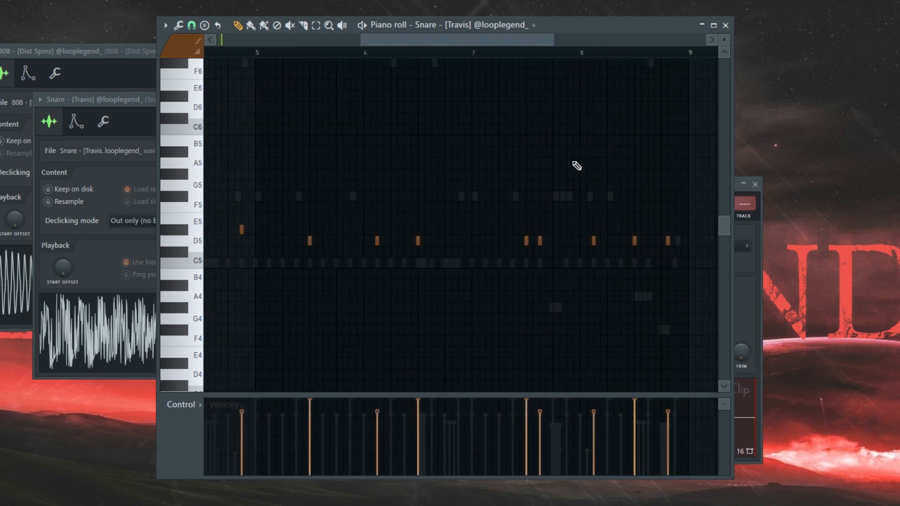
scroll(647, 247, up, 3)
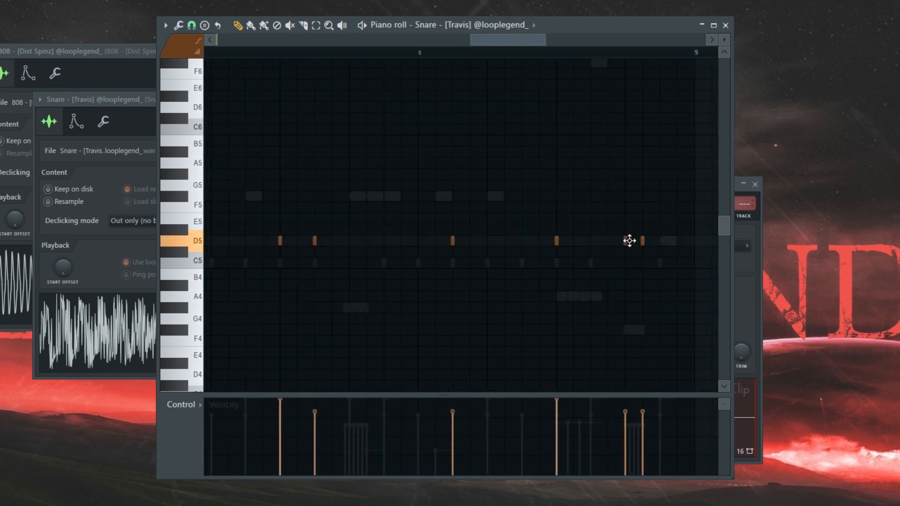
Change the snap setting and add three D5 snare hits with rising velocity leading into the main snare in the middle of bar 8.
click(416, 55)
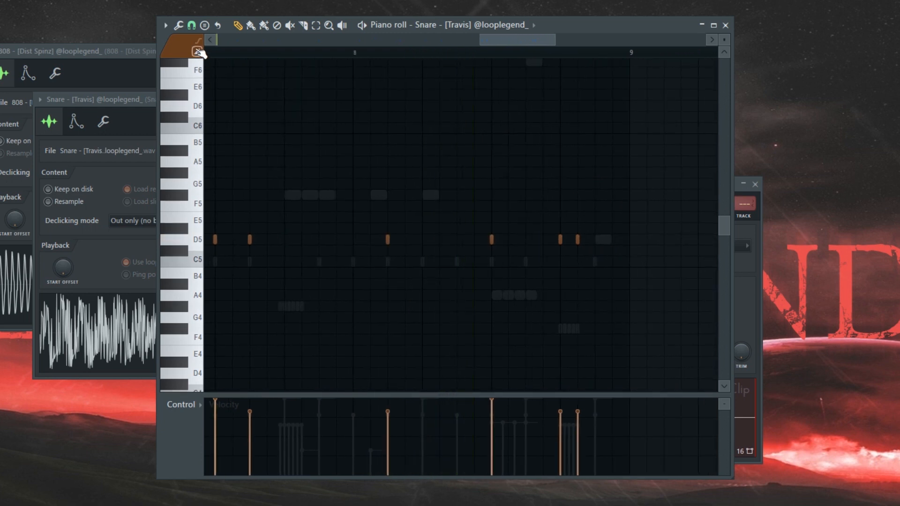
click(191, 25)
click(216, 151)
scroll(492, 238, up, 1)
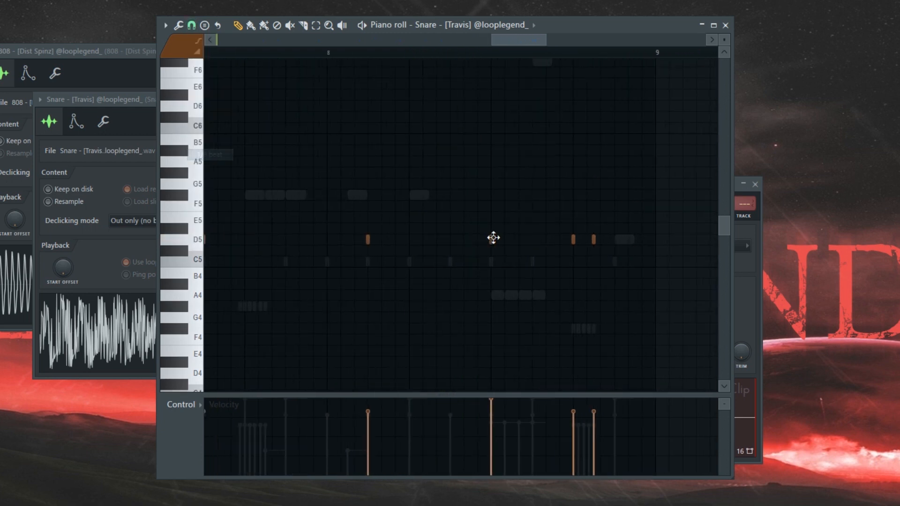
click(516, 239)
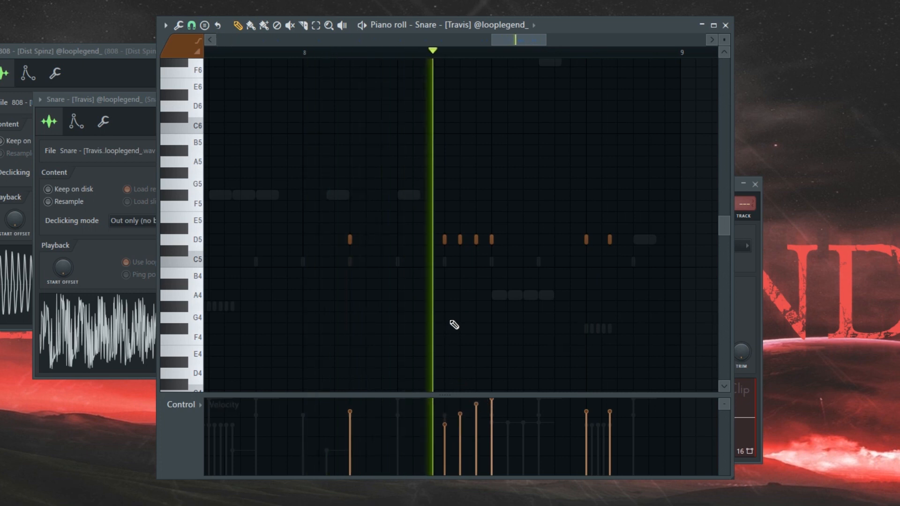
scroll(469, 313, down, 5)
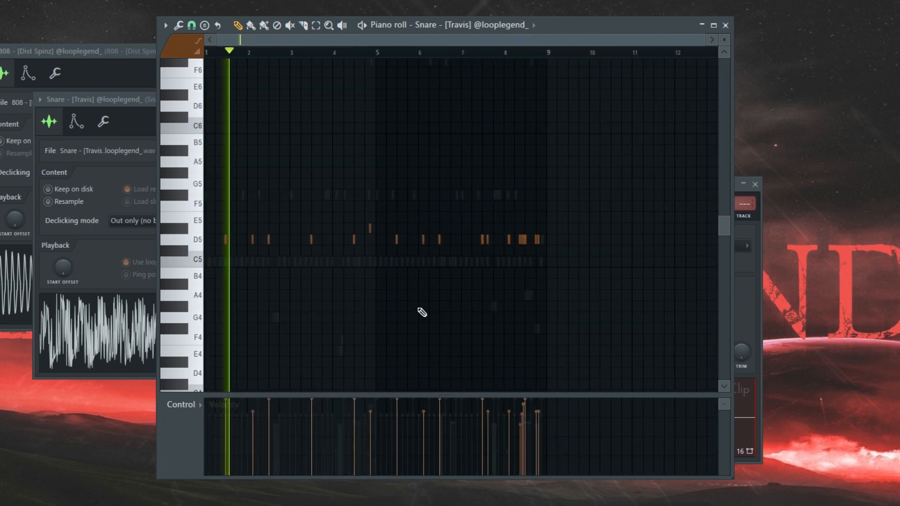
Add Open Hat - [Post] as a new channel with open hat notes and link it to mixer track 11.
key(F6)
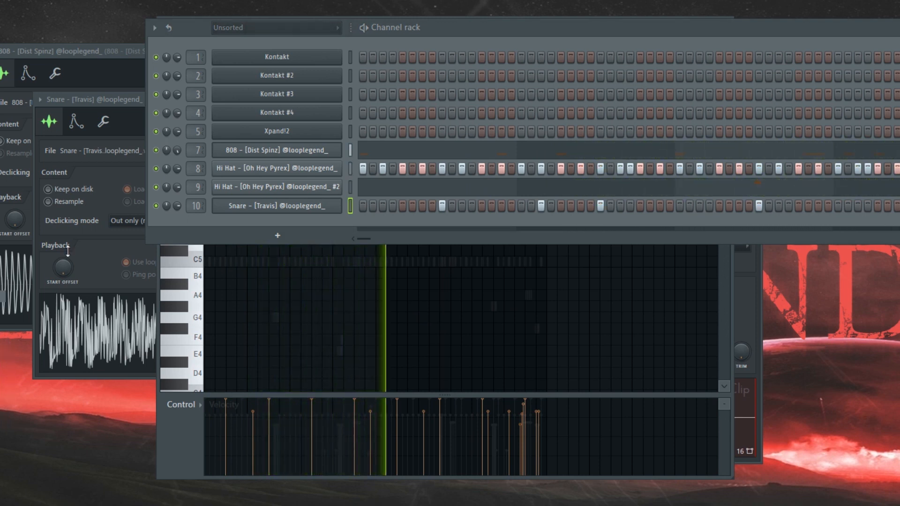
drag(68, 251, 202, 235)
key(F6)
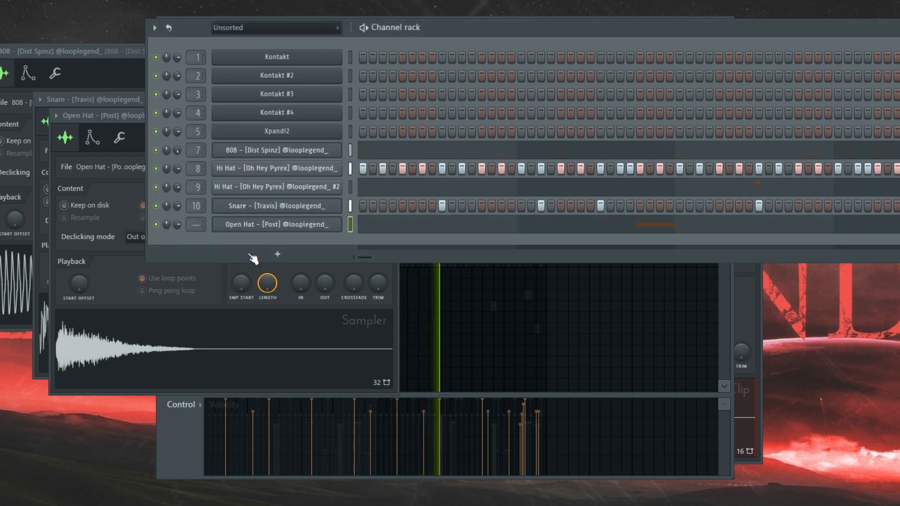
key(F9)
Transpose the open hat notes in bars 2 and 6 down to A#4.
key(F7)
key(shift+Down)
key(shift+Down)
key(shift+Down)
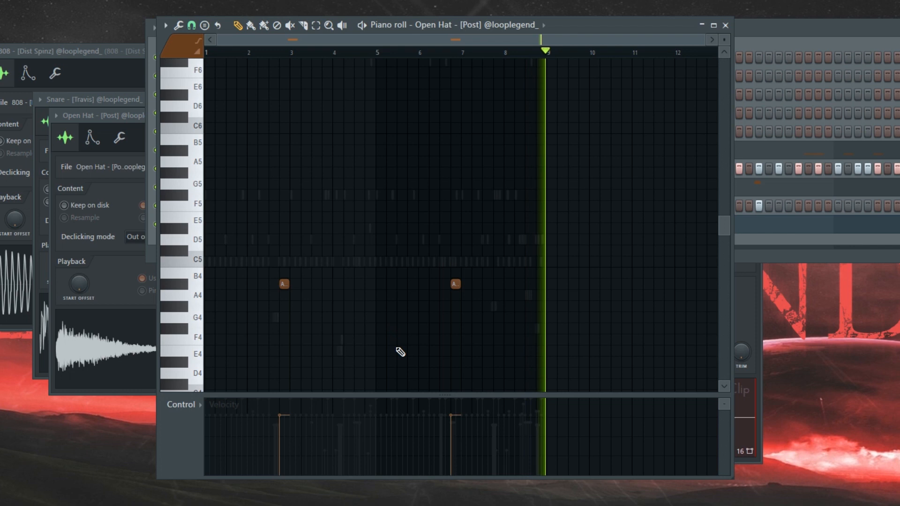
key(F6)
key(F9)
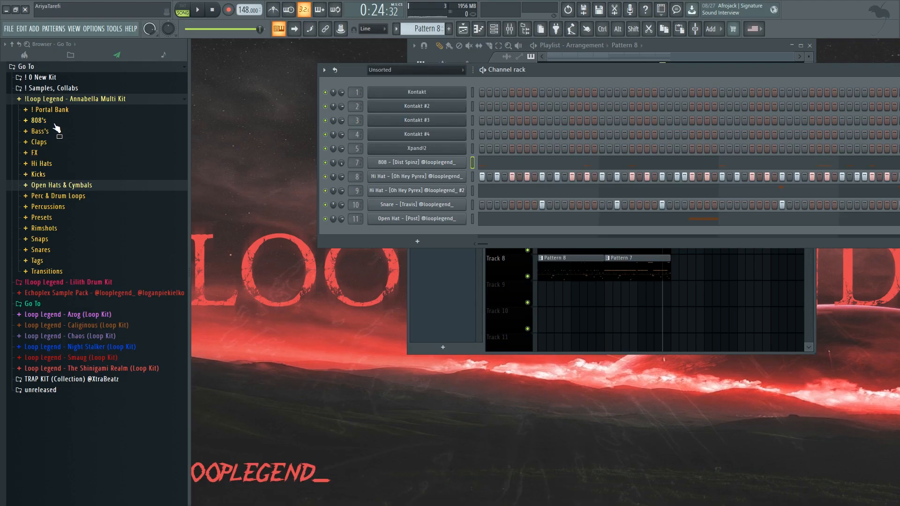
Add 808 - [Ghost Rider] as a new channel and move the Dist Spinz 808 notes of Pattern 8 onto it.
click(56, 124)
click(74, 173)
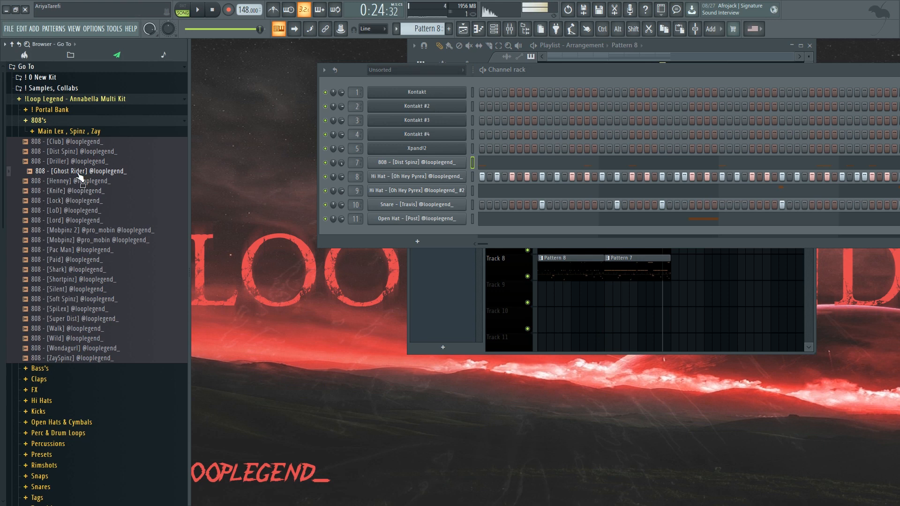
drag(438, 212, 438, 214)
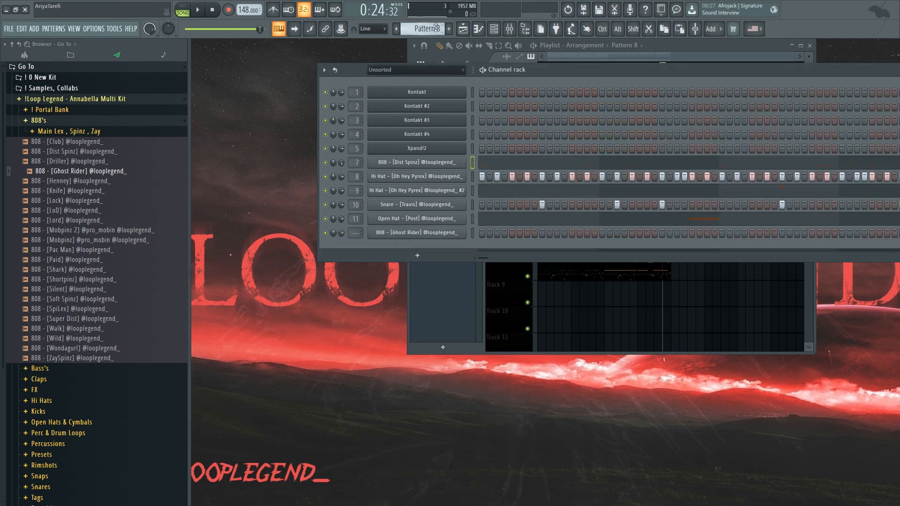
click(473, 234)
key(ctrl+v)
click(472, 162)
key(ctrl+x)
Enable the volume envelope of the Ghost Rider 808.
click(491, 216)
click(271, 120)
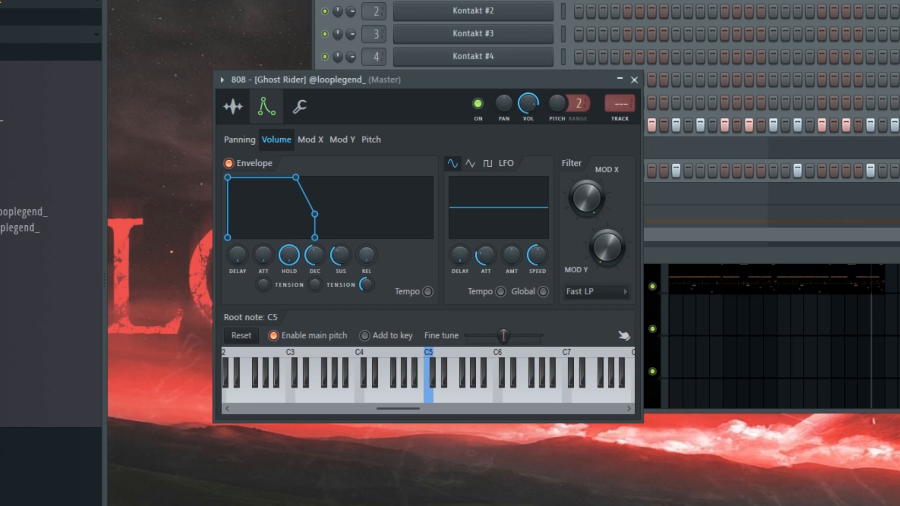
click(225, 11)
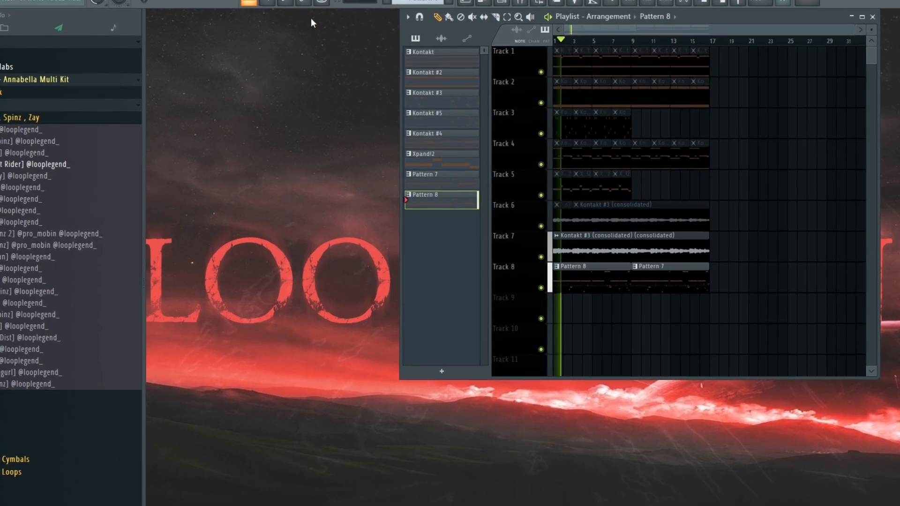
Review the Ghost Rider 808's notes in the piano roll while Pattern 8 plays.
key(F7)
scroll(497, 179, down, 1)
drag(491, 131, 441, 154)
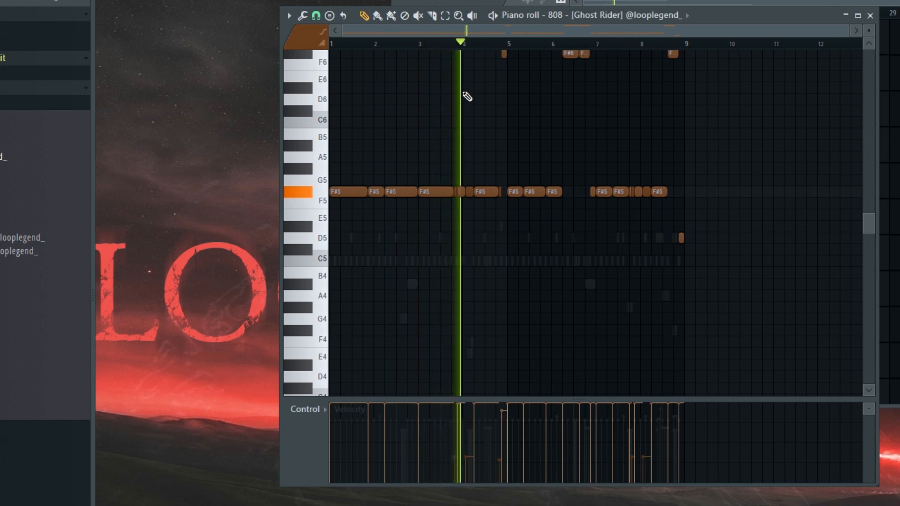
Add Kick - [Rack] as a new channel and copy the Ghost Rider 808's notes of Pattern 8 onto it.
key(space)
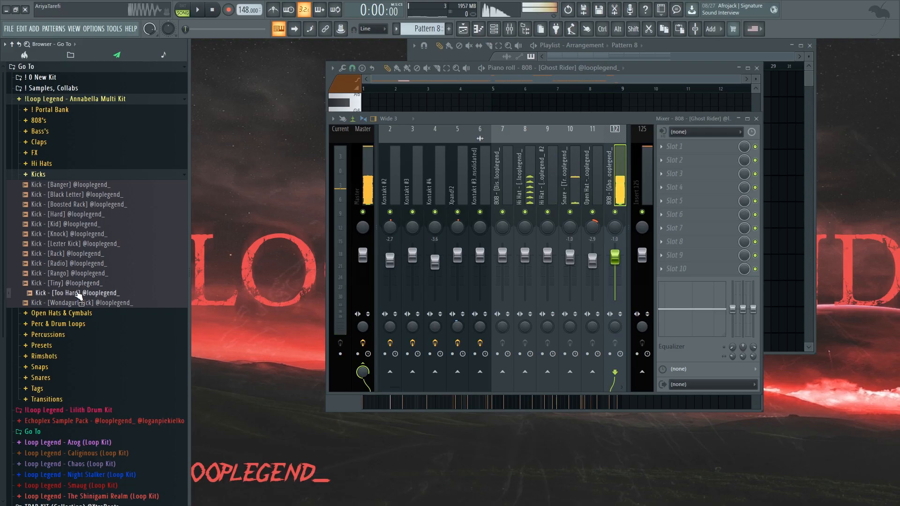
drag(86, 259, 367, 252)
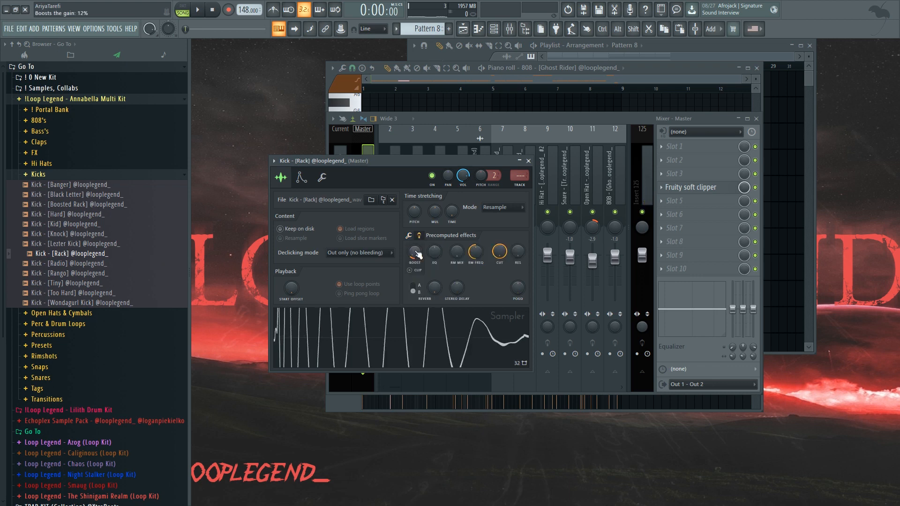
key(F6)
key(ctrl+c)
key(Down)
key(ctrl+v)
Limit all of the Rack kick's piano roll notes to the single key C5.
key(F7)
key(alt+k)
key(Return)
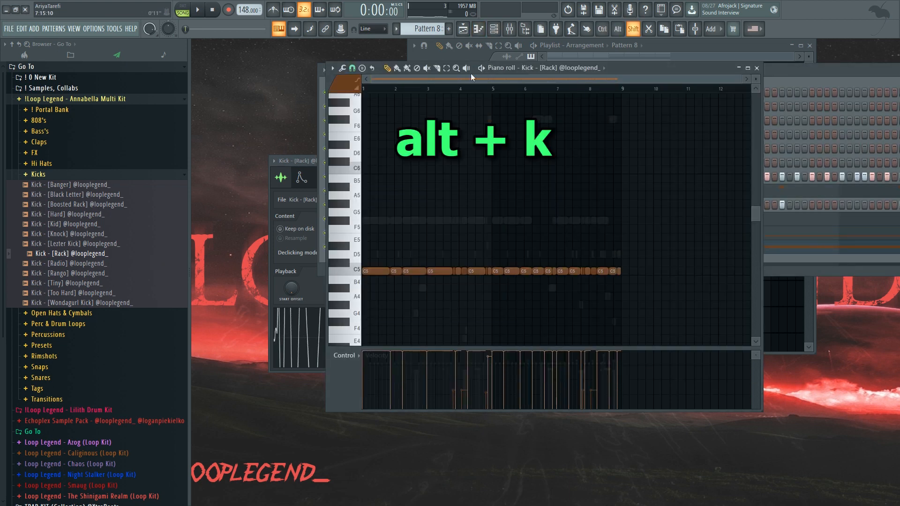
Set the piano roll snap to Step and quantize the Rack kick notes, shortening each to one step.
key(space)
click(352, 68)
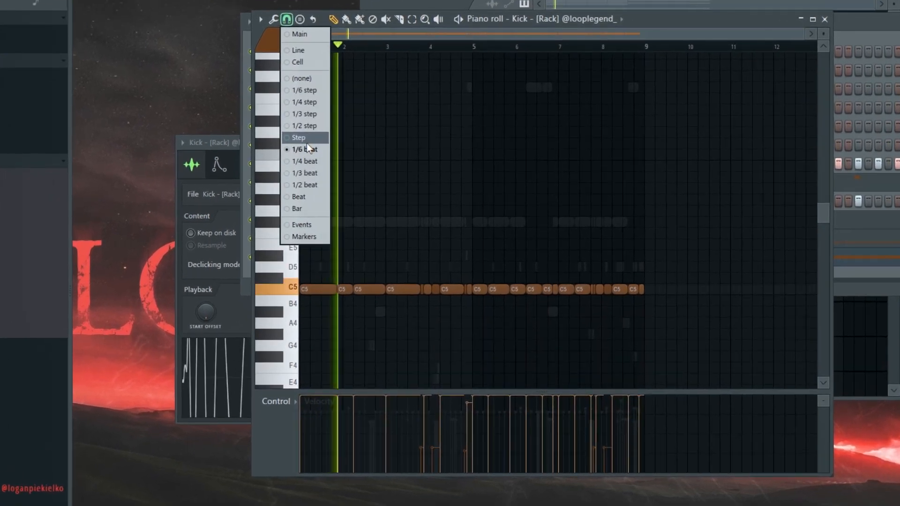
click(368, 161)
key(ctrl+q)
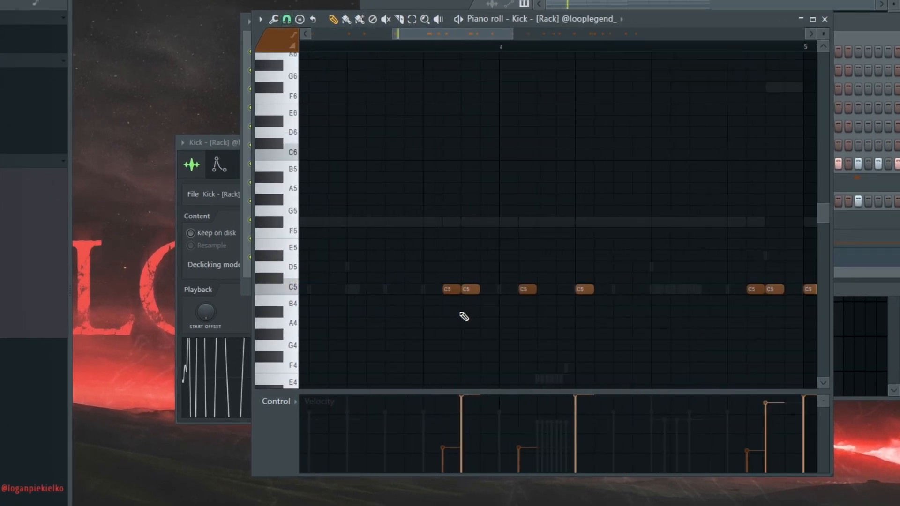
Delete the extra low-velocity kick notes between bars 3 and 5 and around bar 8.
scroll(438, 338, up, 3)
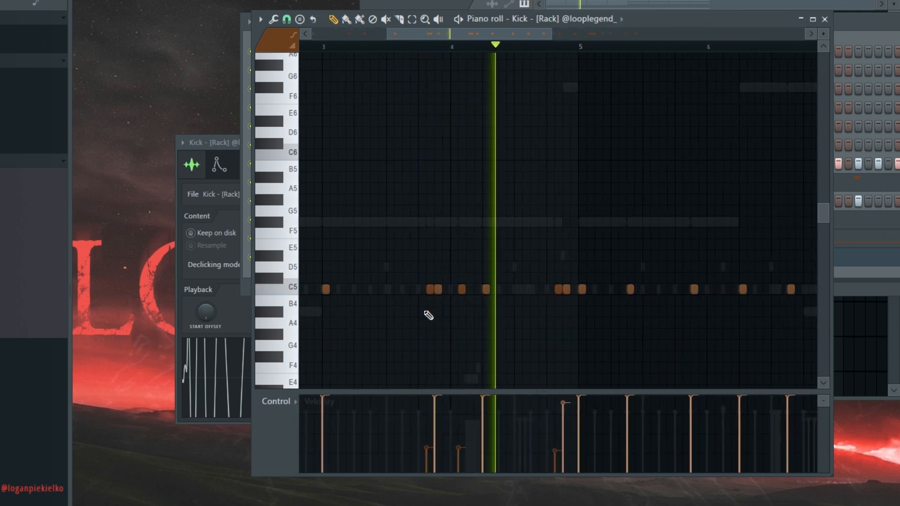
scroll(458, 304, up, 3)
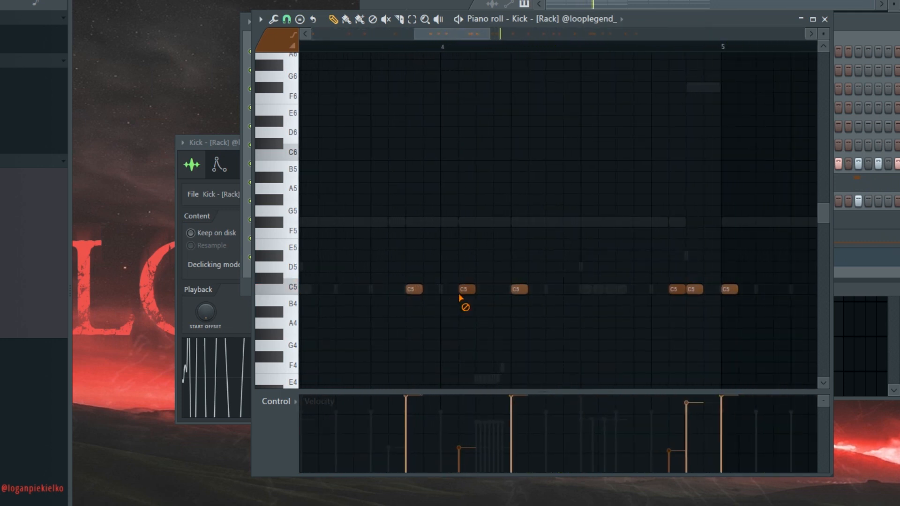
scroll(677, 300, down, 3)
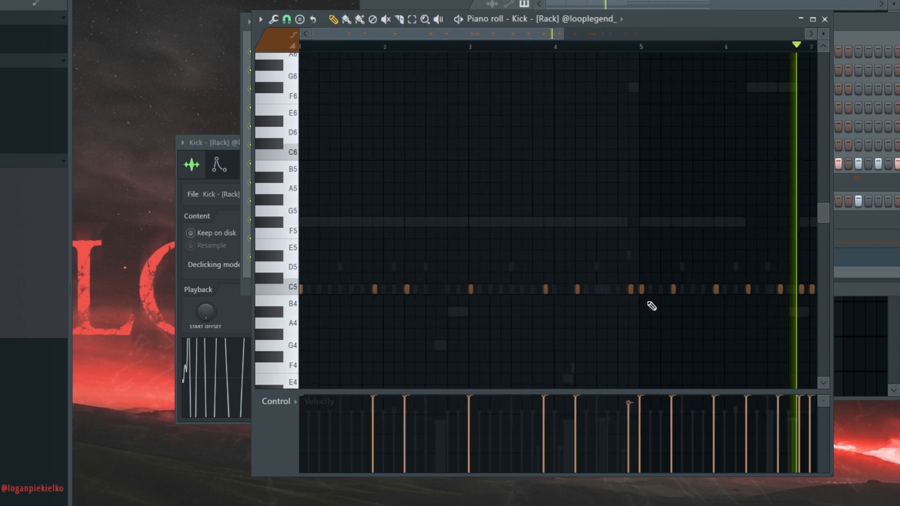
scroll(654, 307, up, 3)
scroll(673, 288, down, 3)
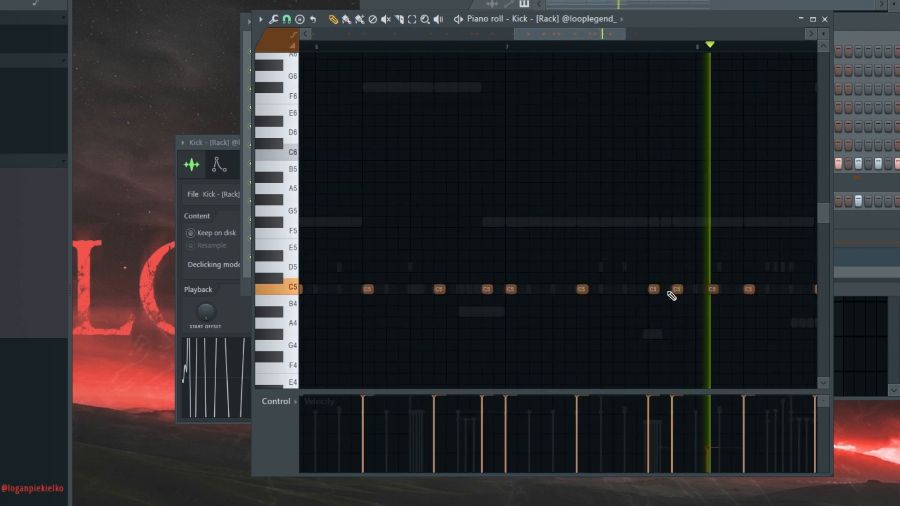
scroll(649, 301, up, 2)
scroll(568, 301, down, 3)
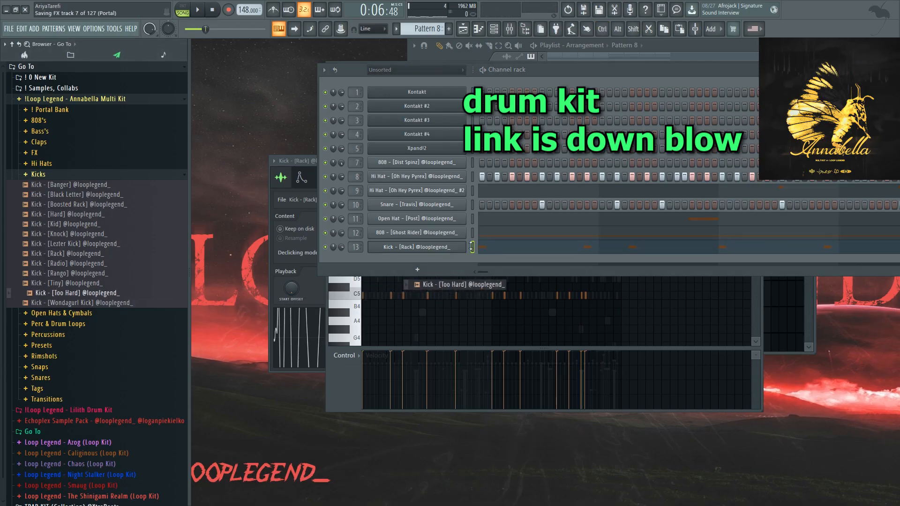
Add Kick - [Too Hard] as a new channel, move the Rack kick's notes onto it and play Pattern 8.
drag(471, 246, 473, 258)
click(215, 13)
key(space)
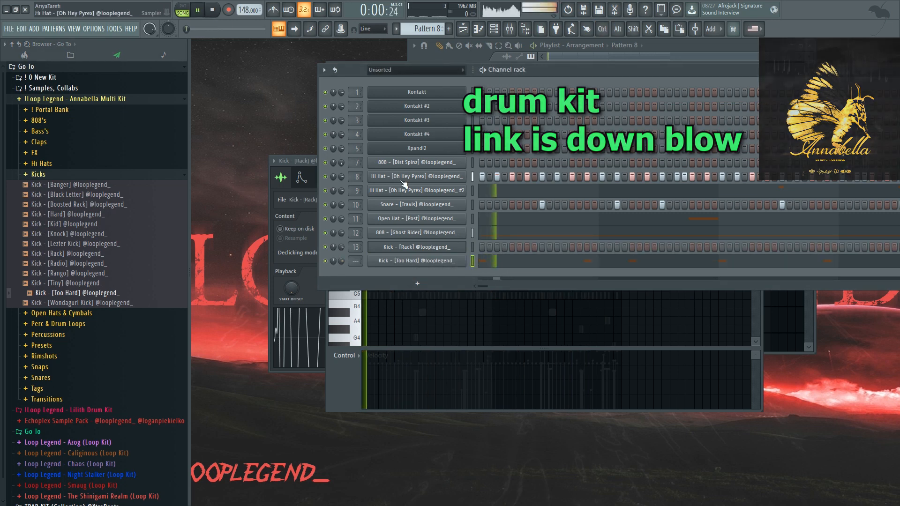
Route Kick - [Too Hard] to its own mixer track at 92% volume and remove the Kick - [Rack] channel.
key(ctrl+l)
key(F6)
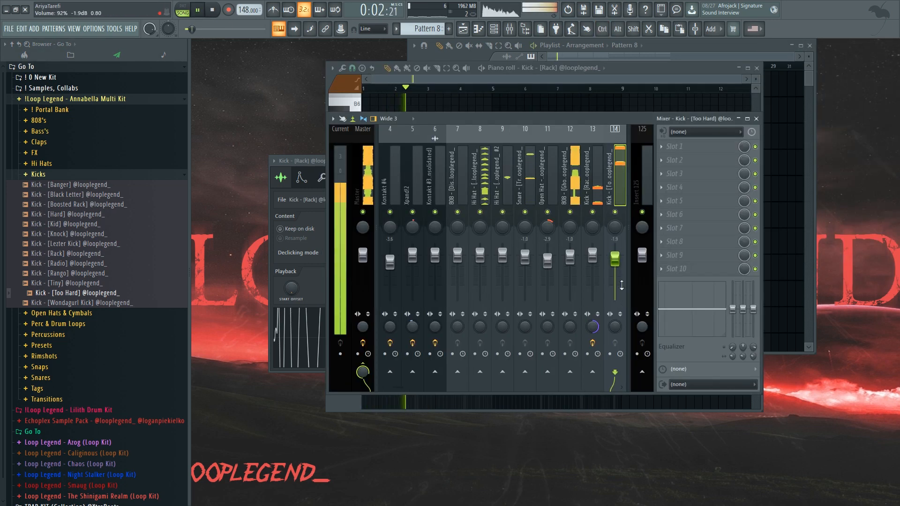
right_click(594, 188)
Replace the Open Hat - [Post] notes in Pattern 8 with Open Hat - [Classic Short] hits on steps 29, 31 and 61.
click(87, 227)
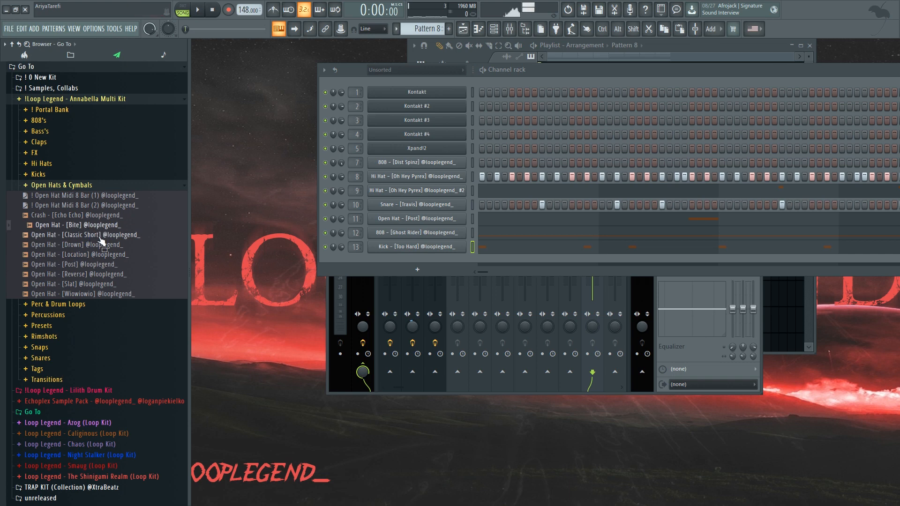
drag(468, 251, 468, 253)
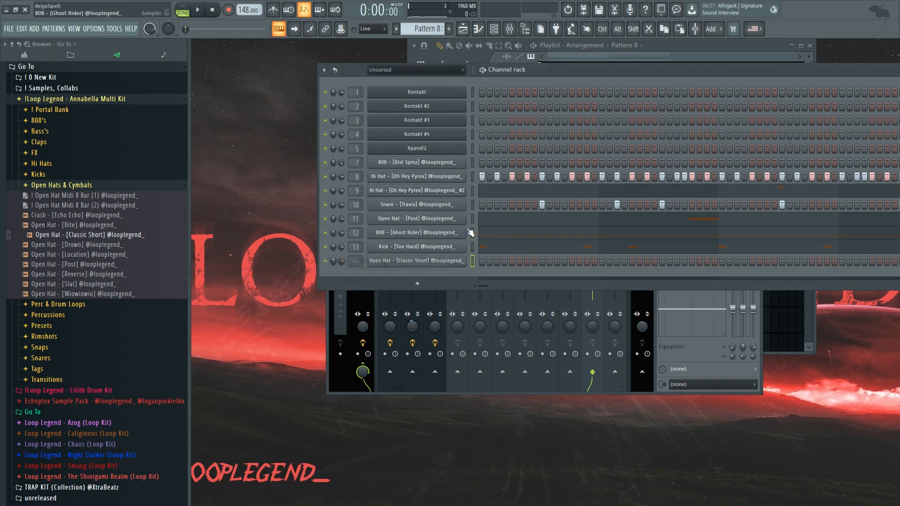
click(693, 260)
click(707, 261)
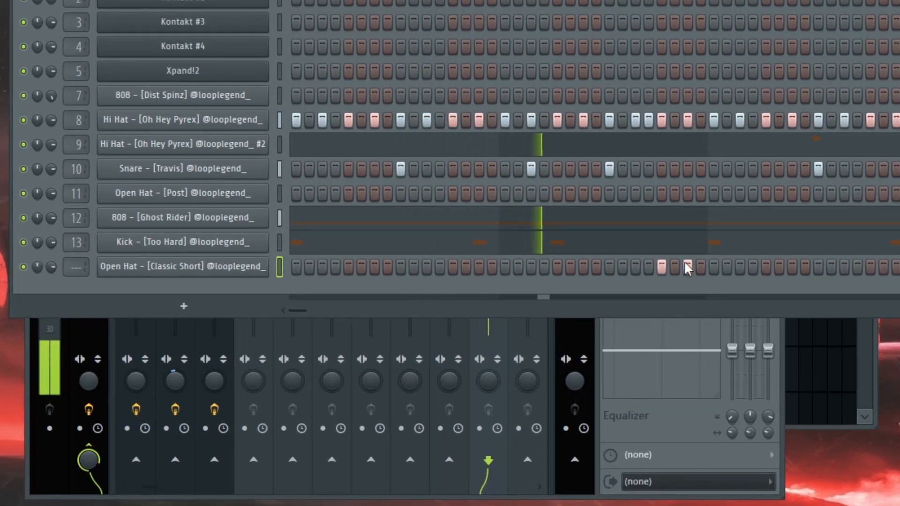
scroll(862, 274, right, 3)
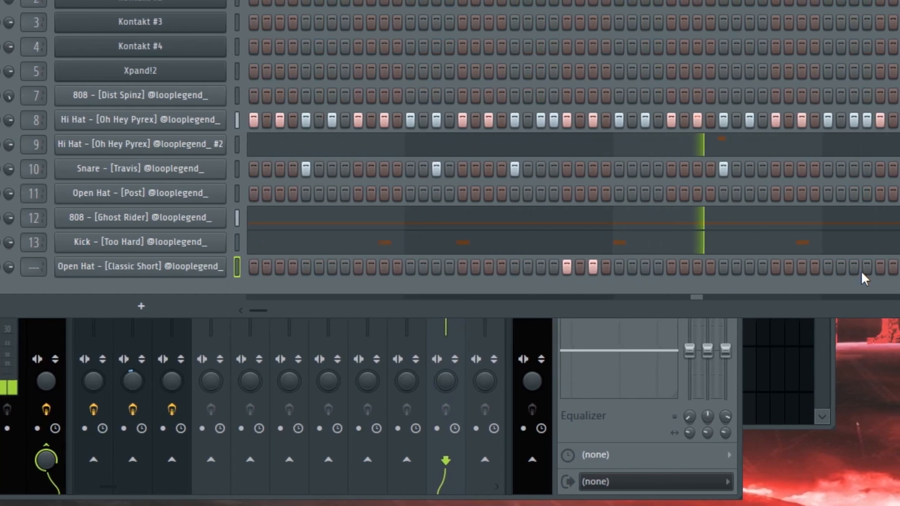
scroll(821, 276, right, 1)
click(810, 268)
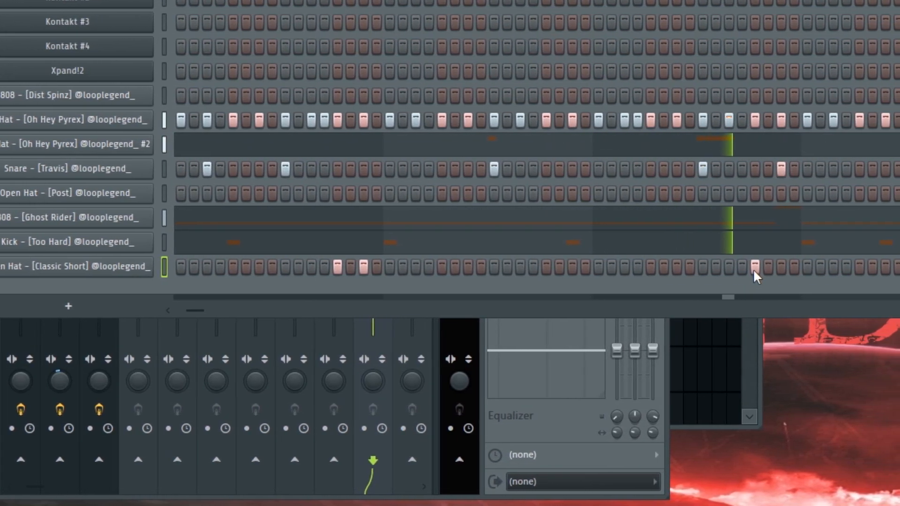
scroll(810, 269, right, 2)
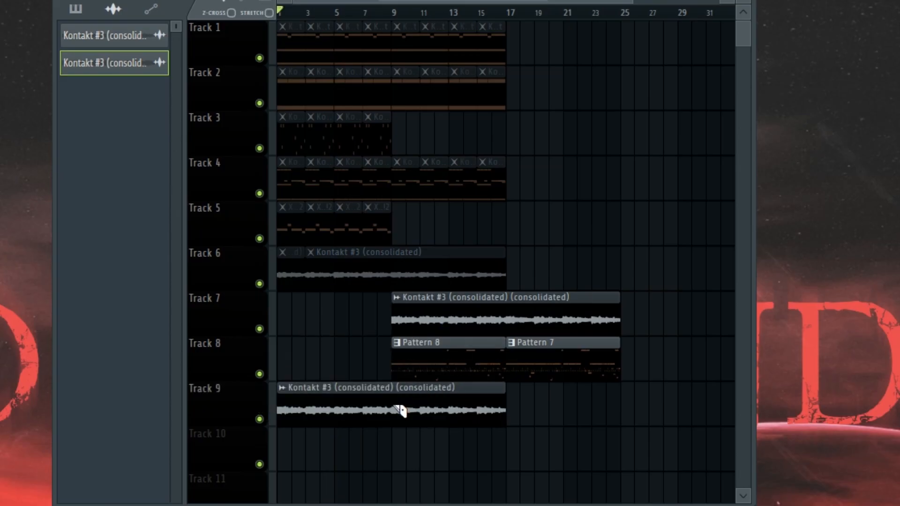
Place the Kontakt #3 (consolidated) audio clip on Track 7 in bars 1 to 8, directly before the existing clip.
drag(436, 402, 301, 305)
double_click(301, 306)
drag(404, 1, 194, 1)
Set the Kontakt #3 (consolidated) channel's pitch range to 12 and create an automation clip for its pitch.
drag(594, 220, 394, 165)
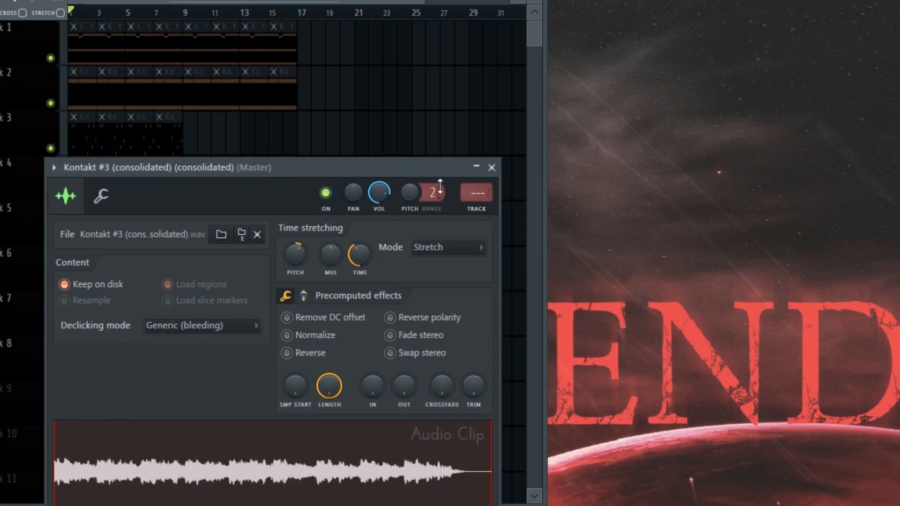
right_click(406, 187)
click(437, 188)
scroll(438, 188, down, 2)
key(Escape)
Shape the Track 9 channel pitch automation to stay low through the intro and curve up to normal pitch just before bar 9.
click(101, 435)
right_click(154, 414)
click(94, 416)
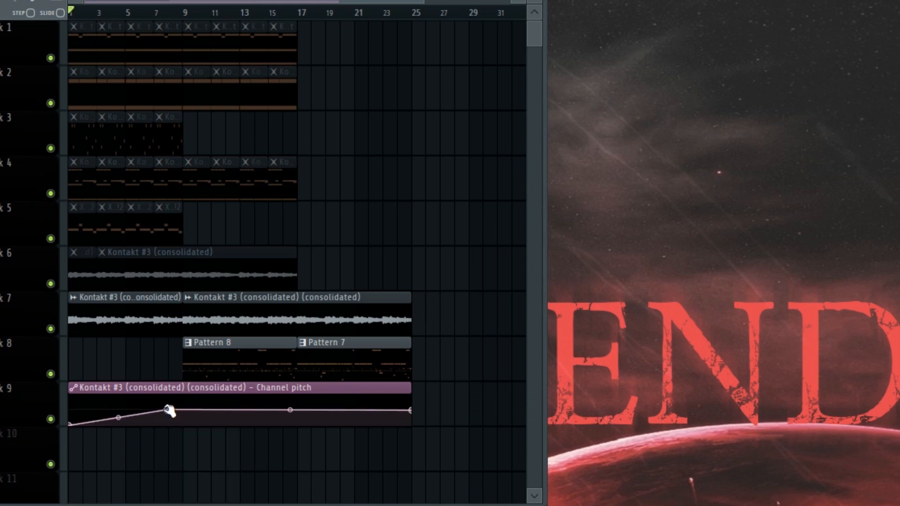
drag(123, 457, 111, 451)
drag(140, 417, 140, 426)
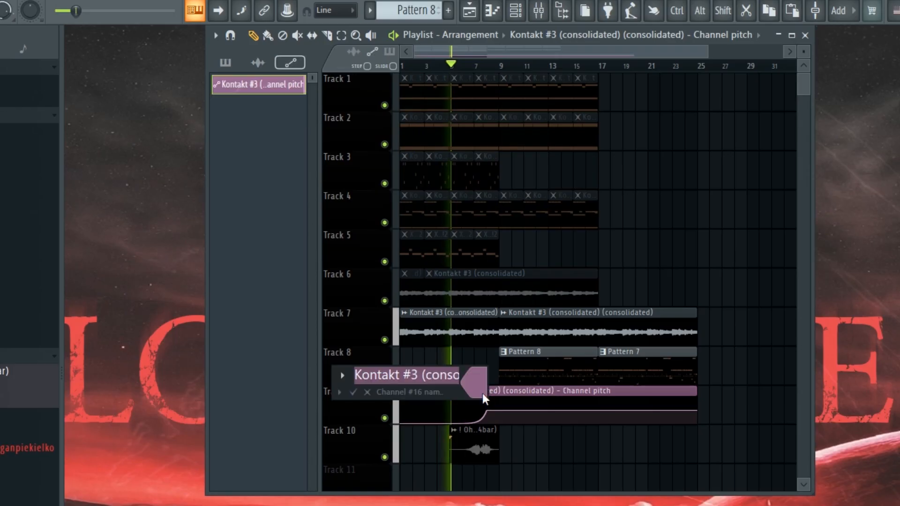
Recolor the Kontakt #3 channel pitch automation clip in a dark color.
click(478, 387)
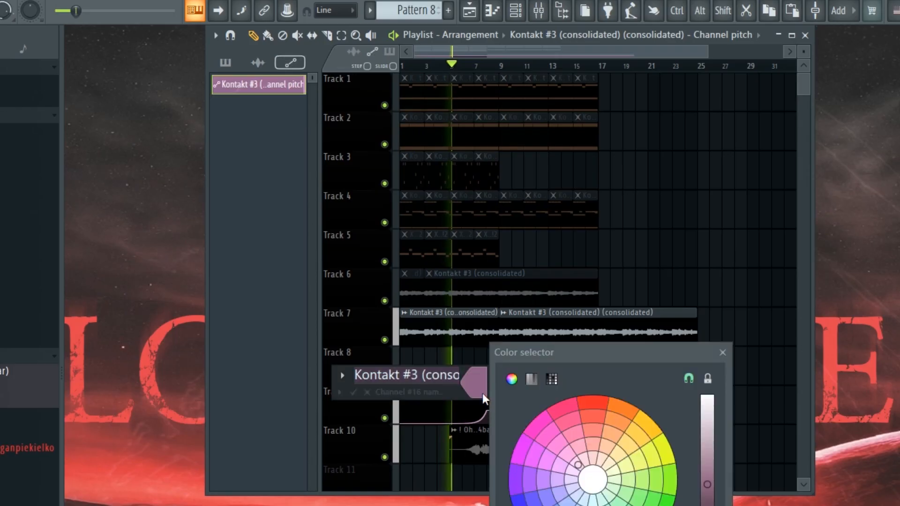
key(Return)
key(Return)
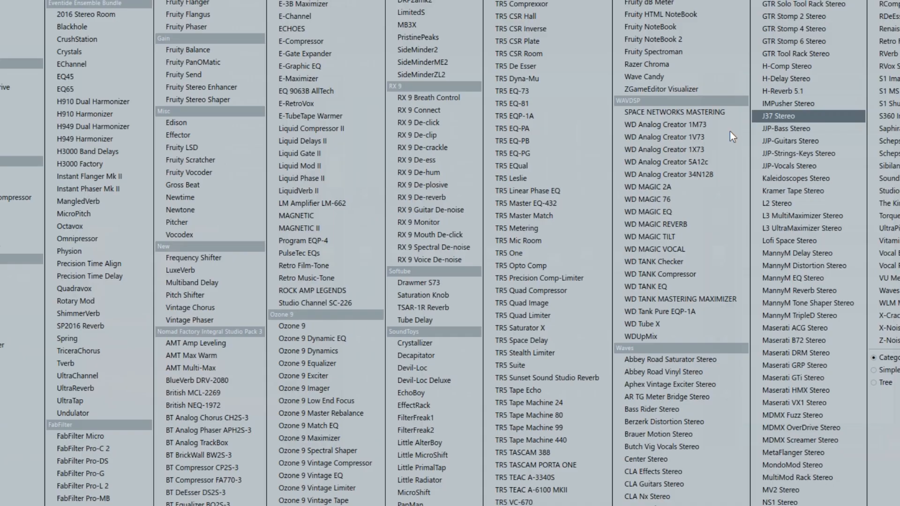
Place an Edison recording of the master on Track 10 at bar 29 and mute the Track 7 and 8 clips from bar 29 to 33.
click(201, 123)
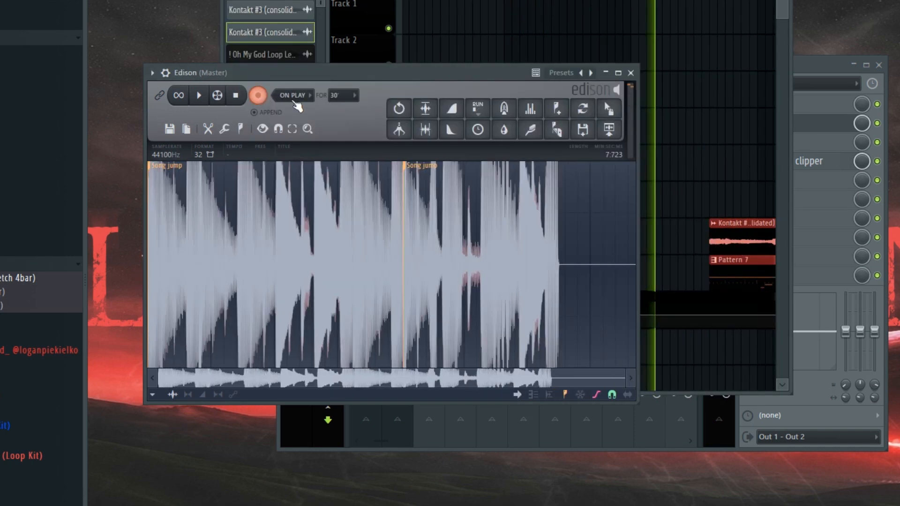
key(ctrl+a)
drag(610, 112, 506, 339)
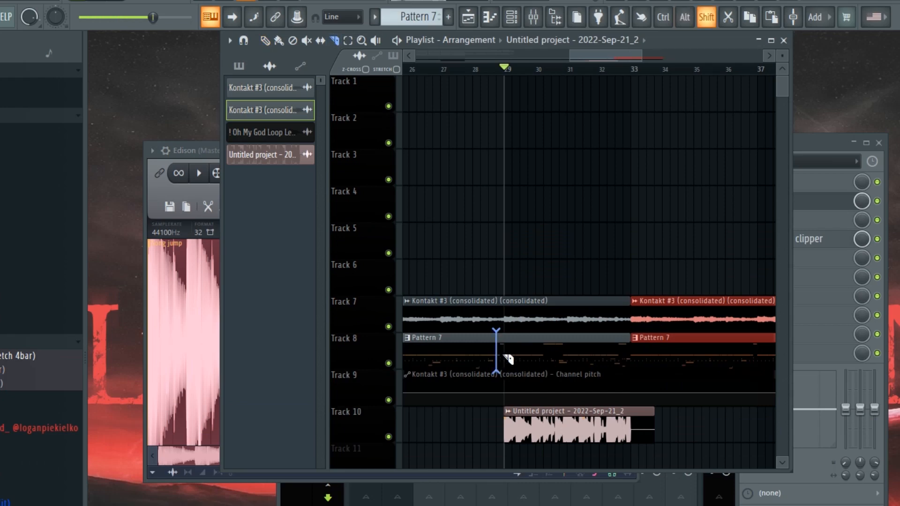
drag(545, 300, 550, 345)
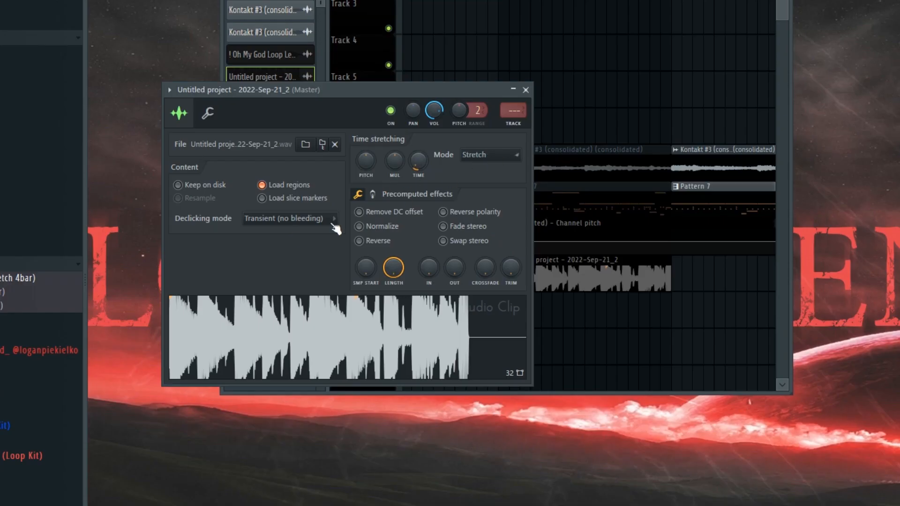
Set the recorded audio clip's declicking mode to Generic (bleeding).
click(284, 222)
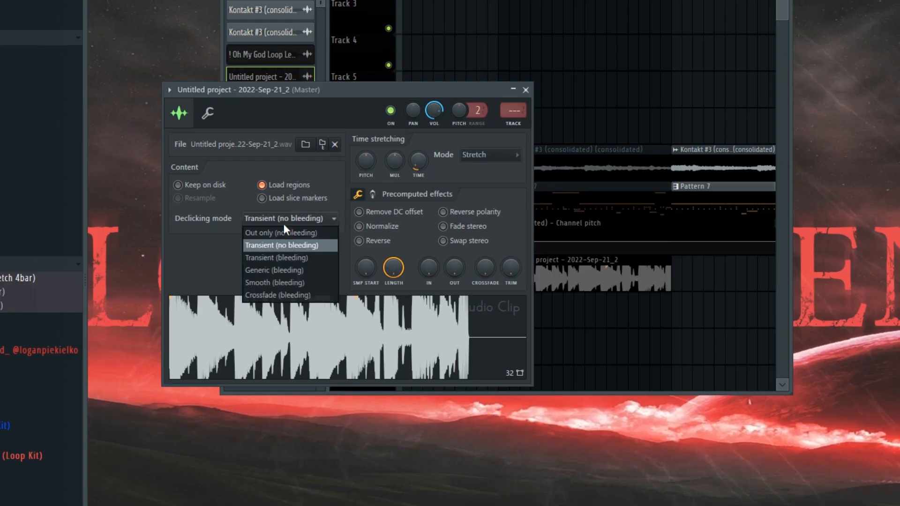
click(287, 271)
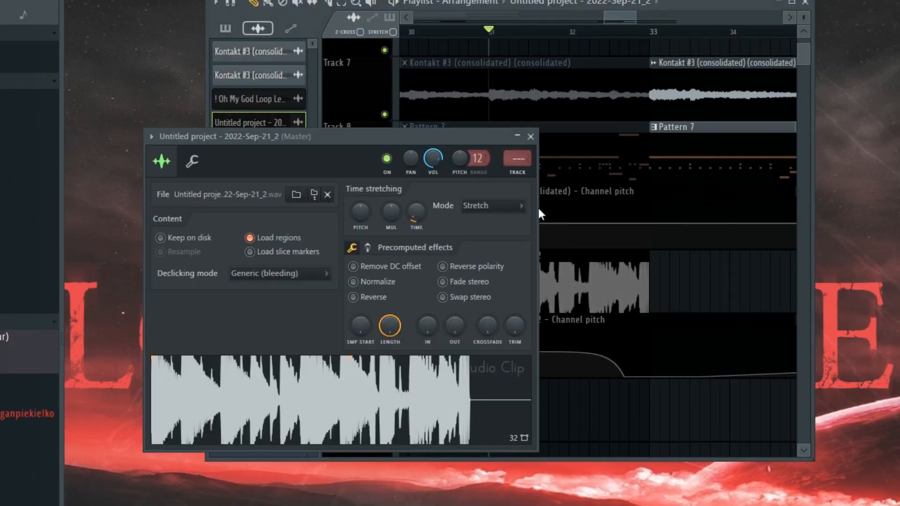
Create a channel volume automation clip for the recording and shorten the end of its first slice on Track 10.
right_click(435, 156)
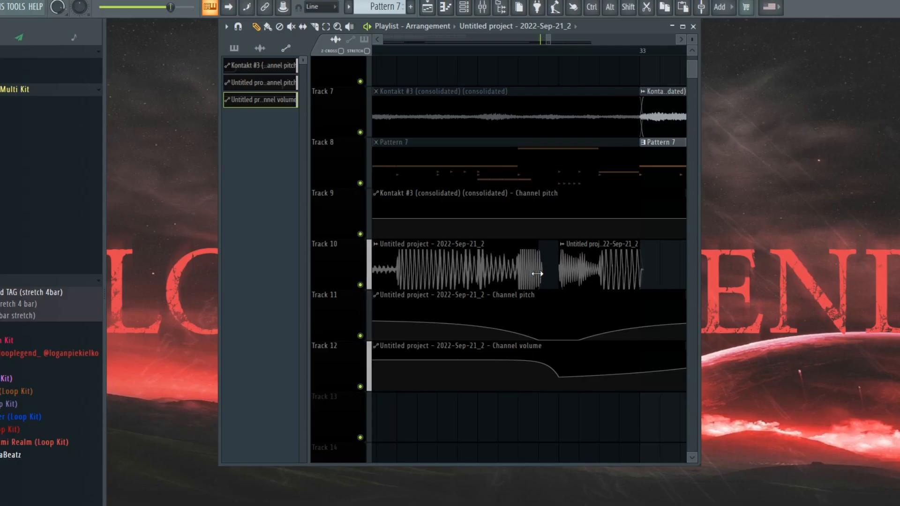
drag(537, 274, 516, 279)
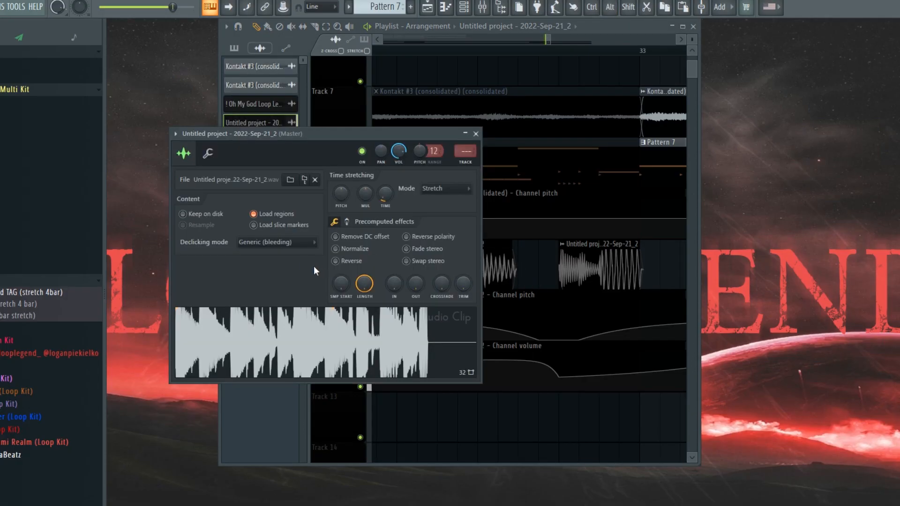
key(Escape)
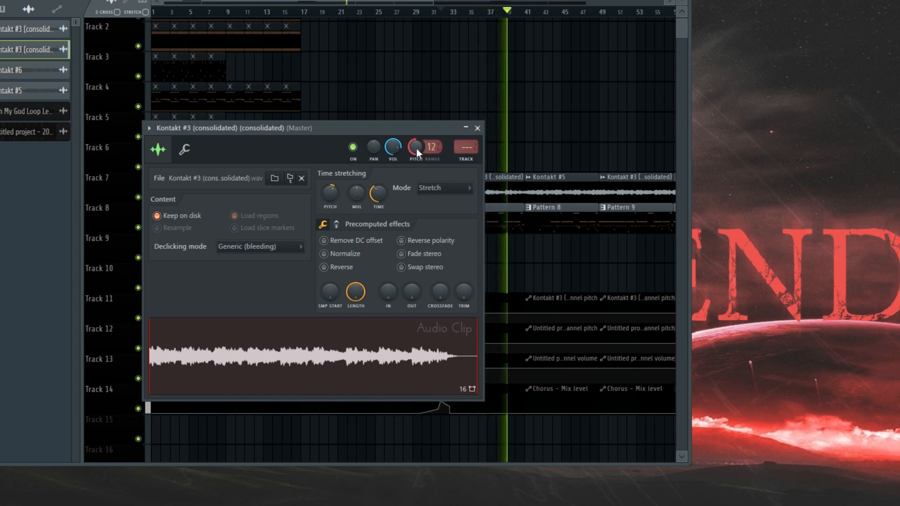
Reset the Kontakt #3 (consolidated) channel's pitch and create an automation clip for it.
right_click(416, 149)
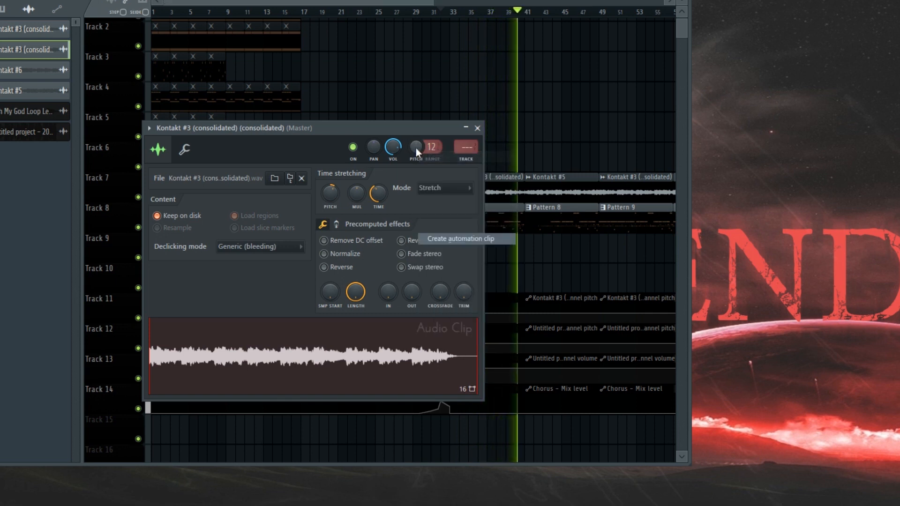
click(451, 237)
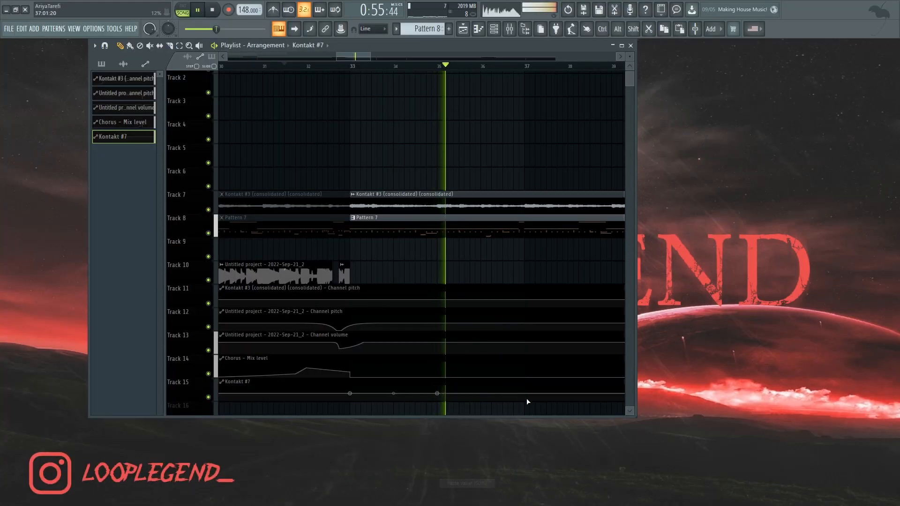
Raise the Kontakt #7 automation on Track 15 from bar 37 using two added points, and open the curve options at that rise.
right_click(514, 394)
right_click(525, 394)
drag(525, 394, 524, 354)
scroll(525, 389, down, 2)
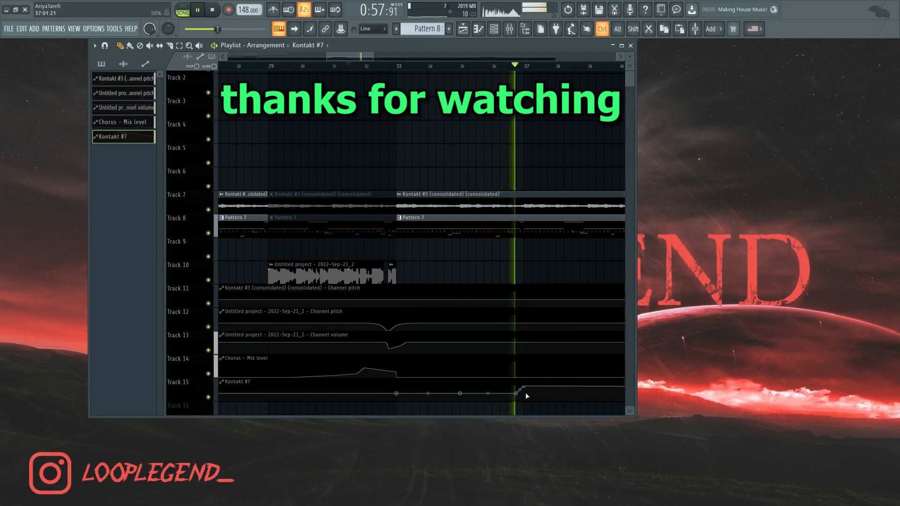
scroll(525, 392, down, 3)
scroll(516, 371, up, 3)
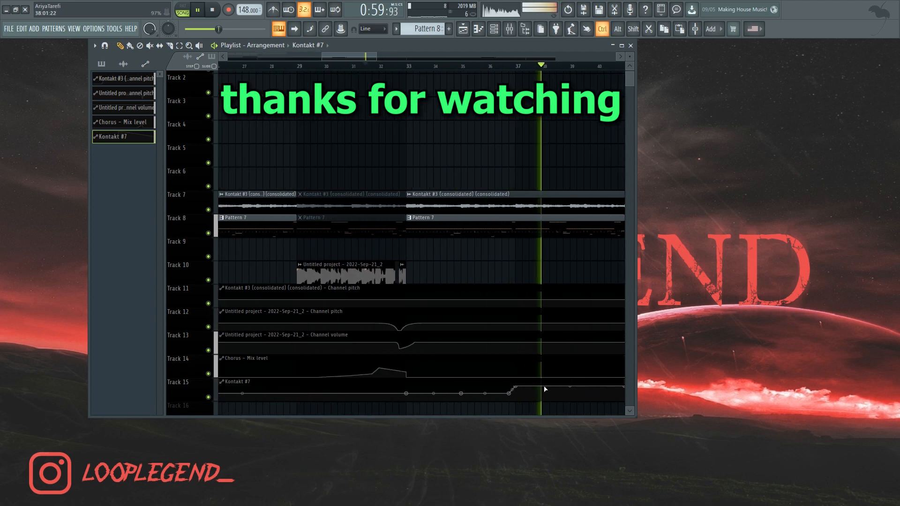
right_click(514, 393)
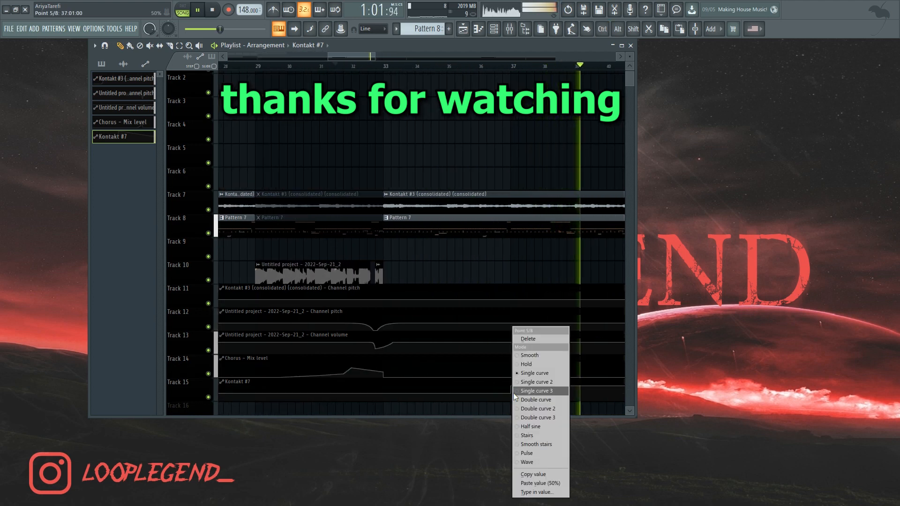